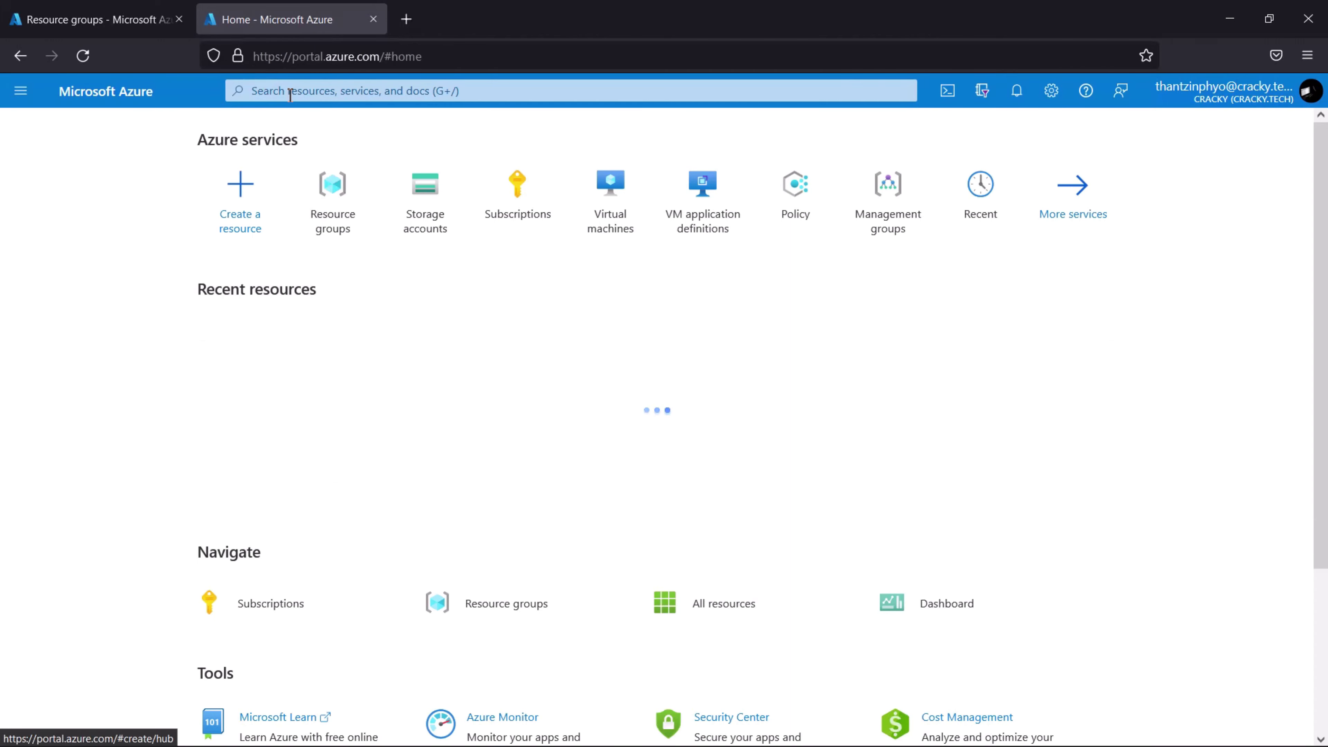
- Open the Policy service, view its assignments, and list the policy definitions sorted by definition type
click(289, 91)
text(Policy)
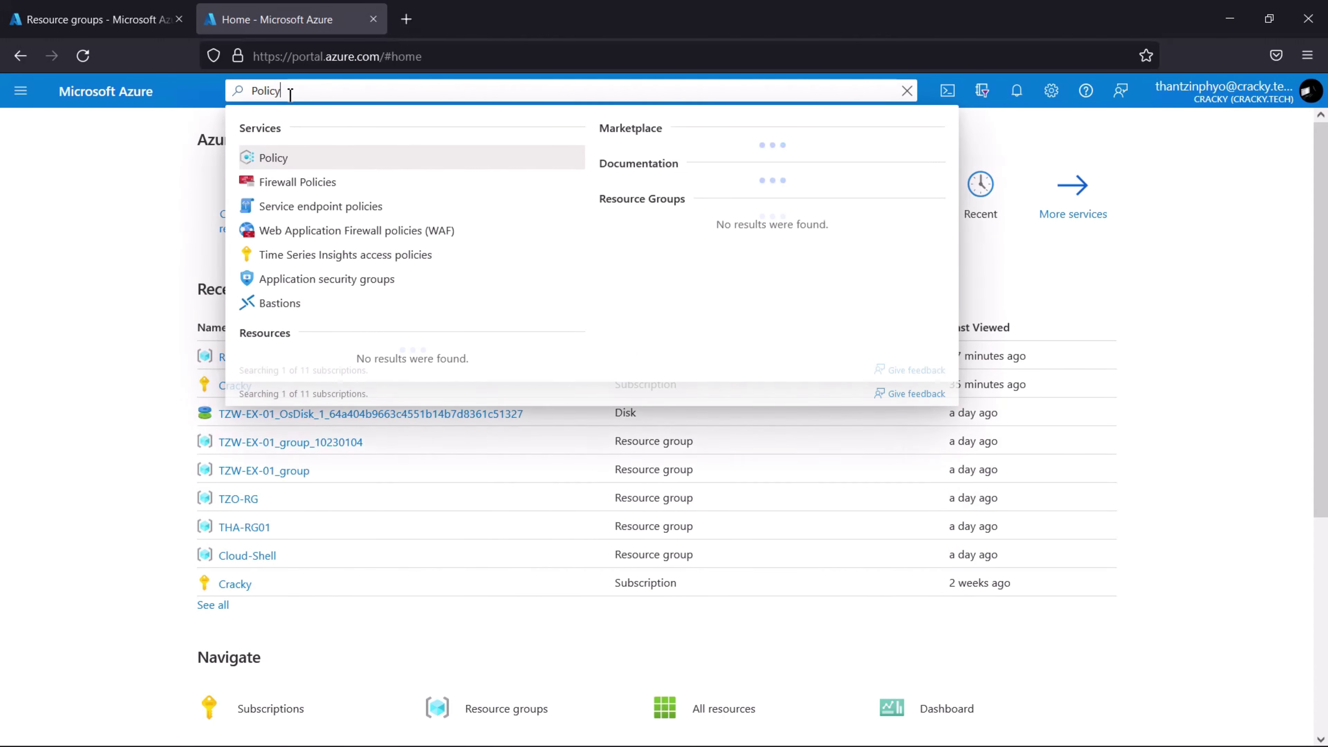
click(275, 168)
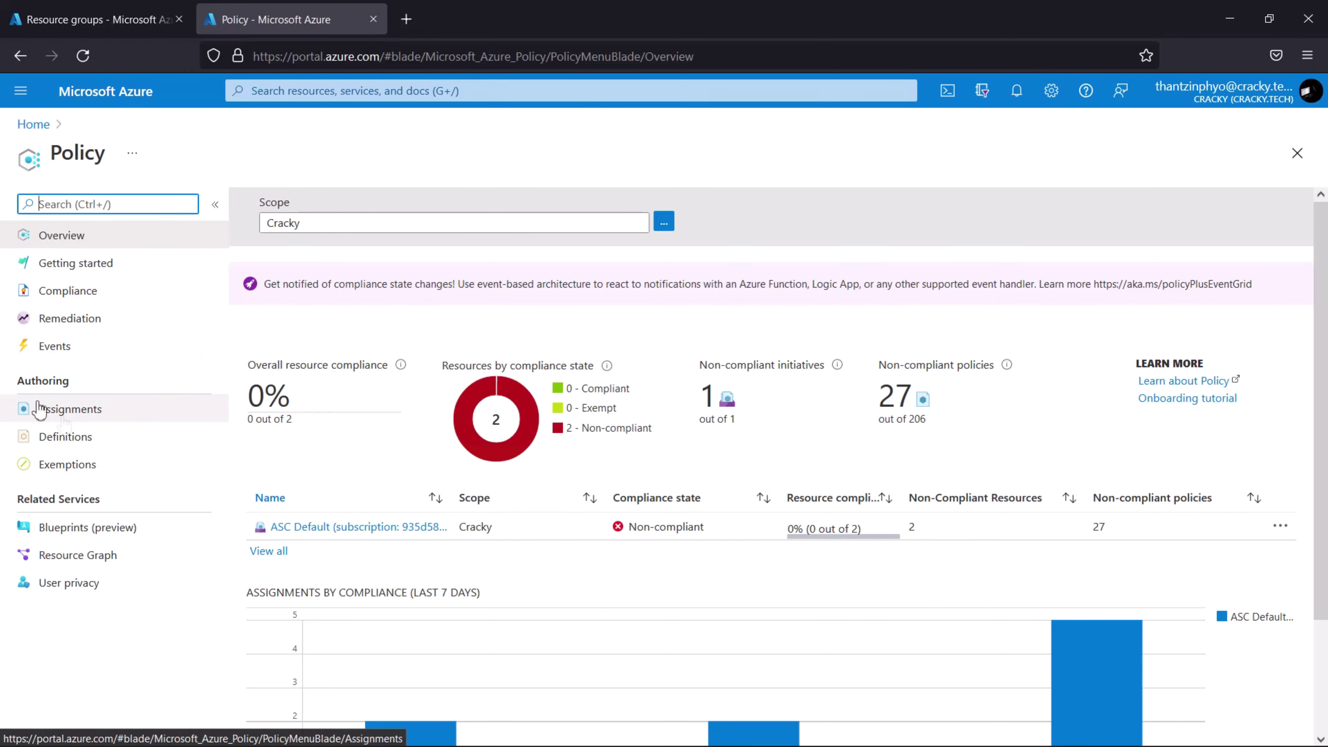
click(56, 413)
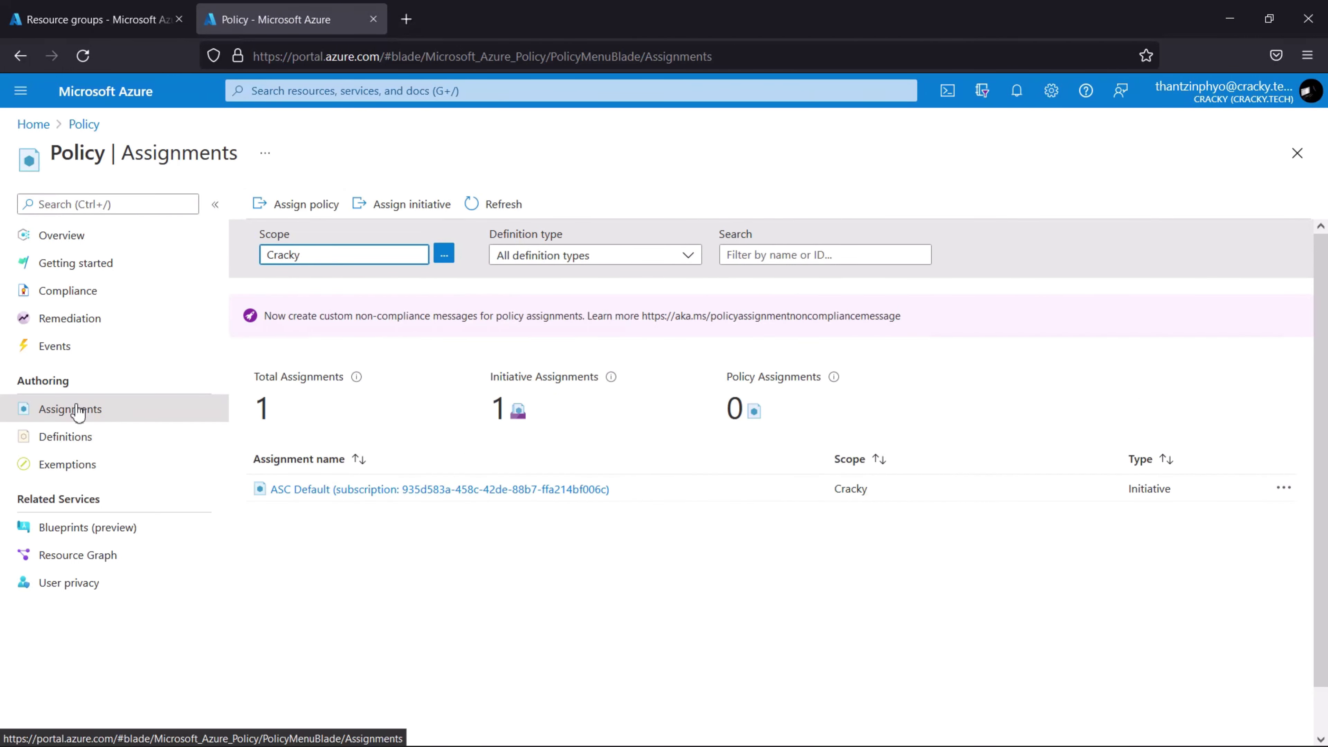
click(79, 442)
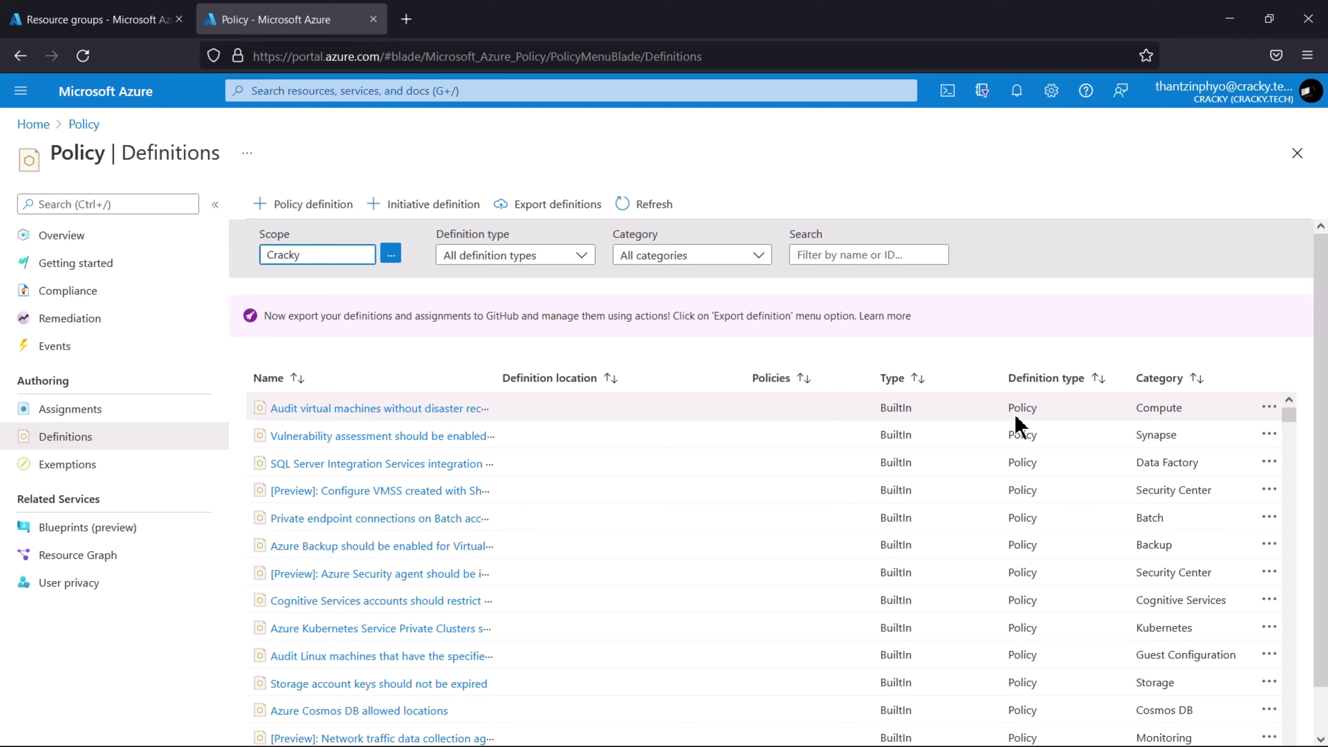
click(1067, 386)
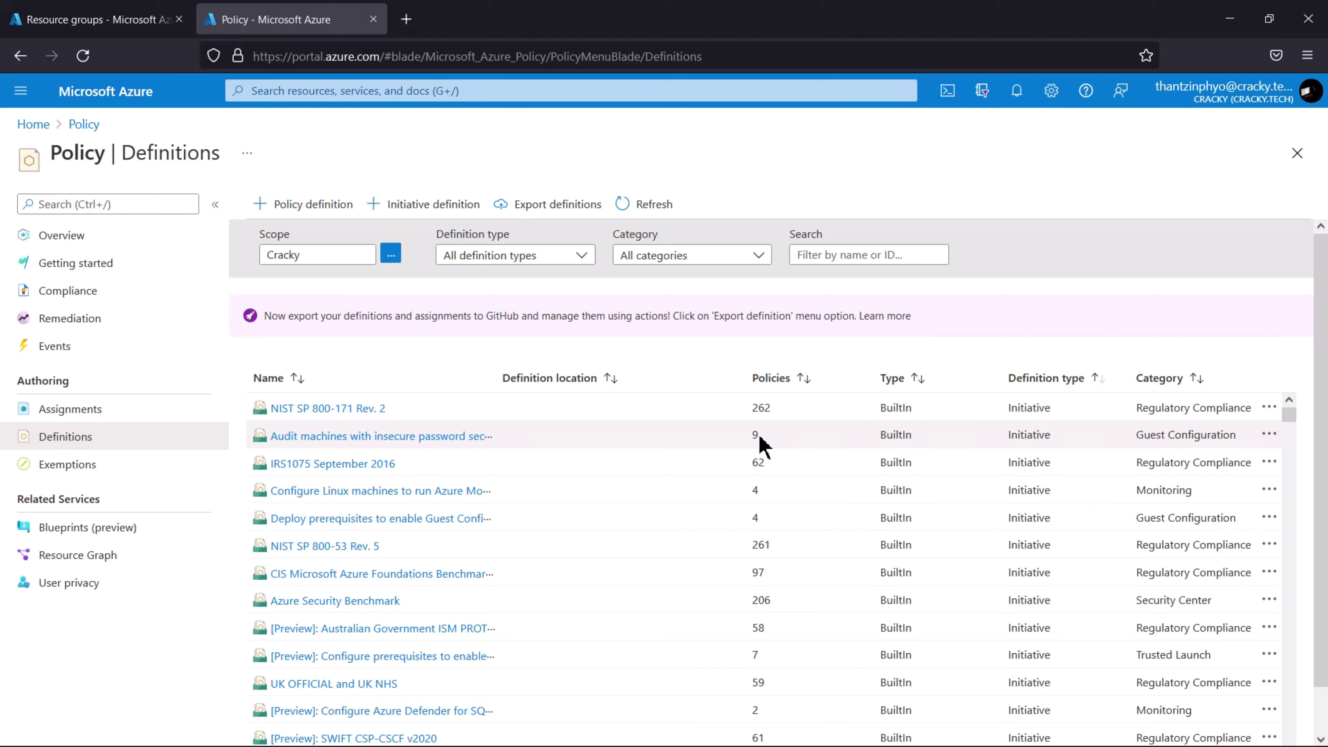
- Filter the policy definitions by "Require a tag" and open the definition "Require a tag and its value on resources"
click(845, 255)
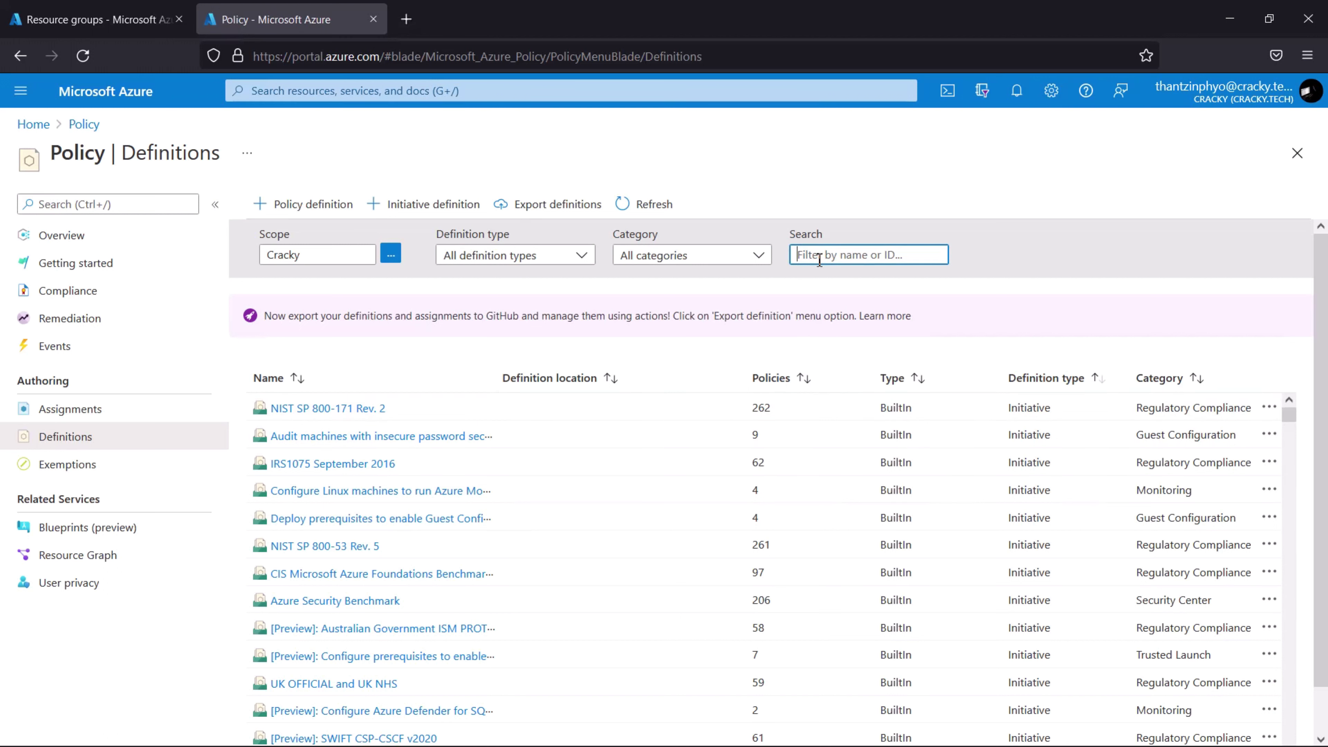
text(Require a)
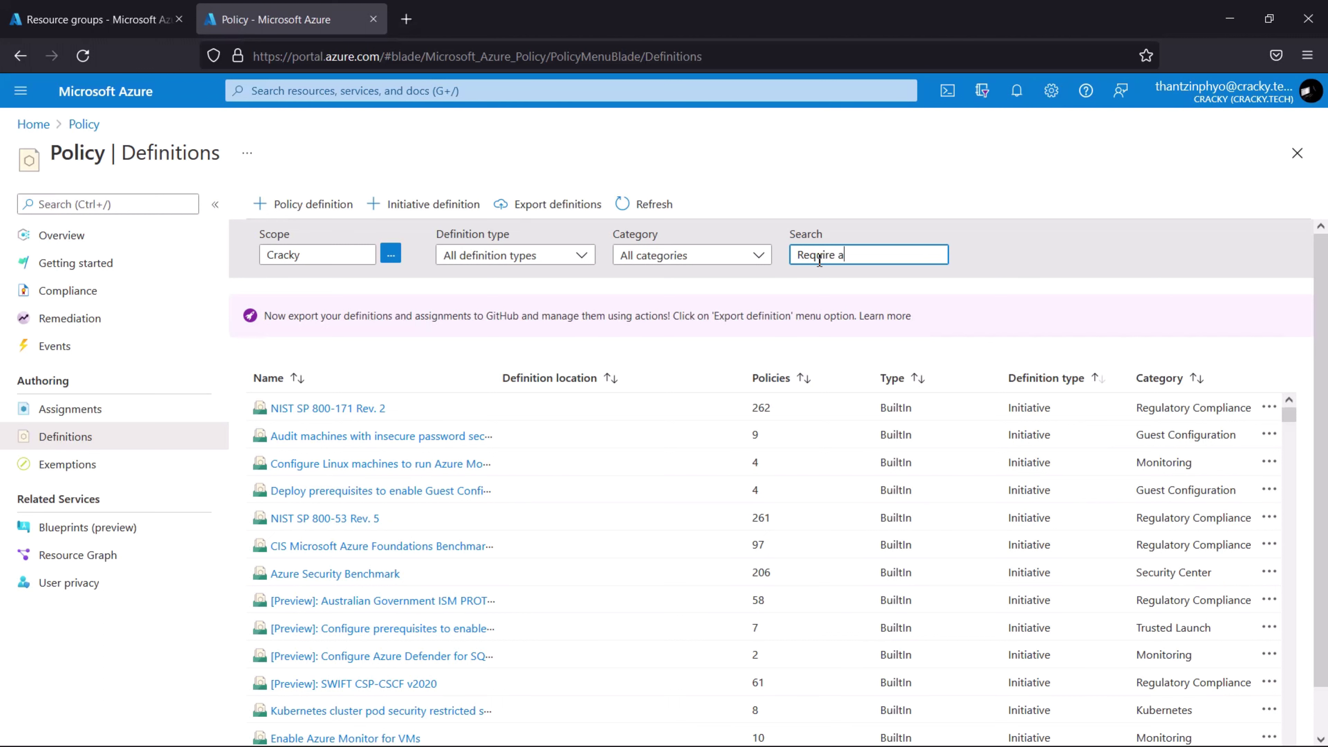
text( tag)
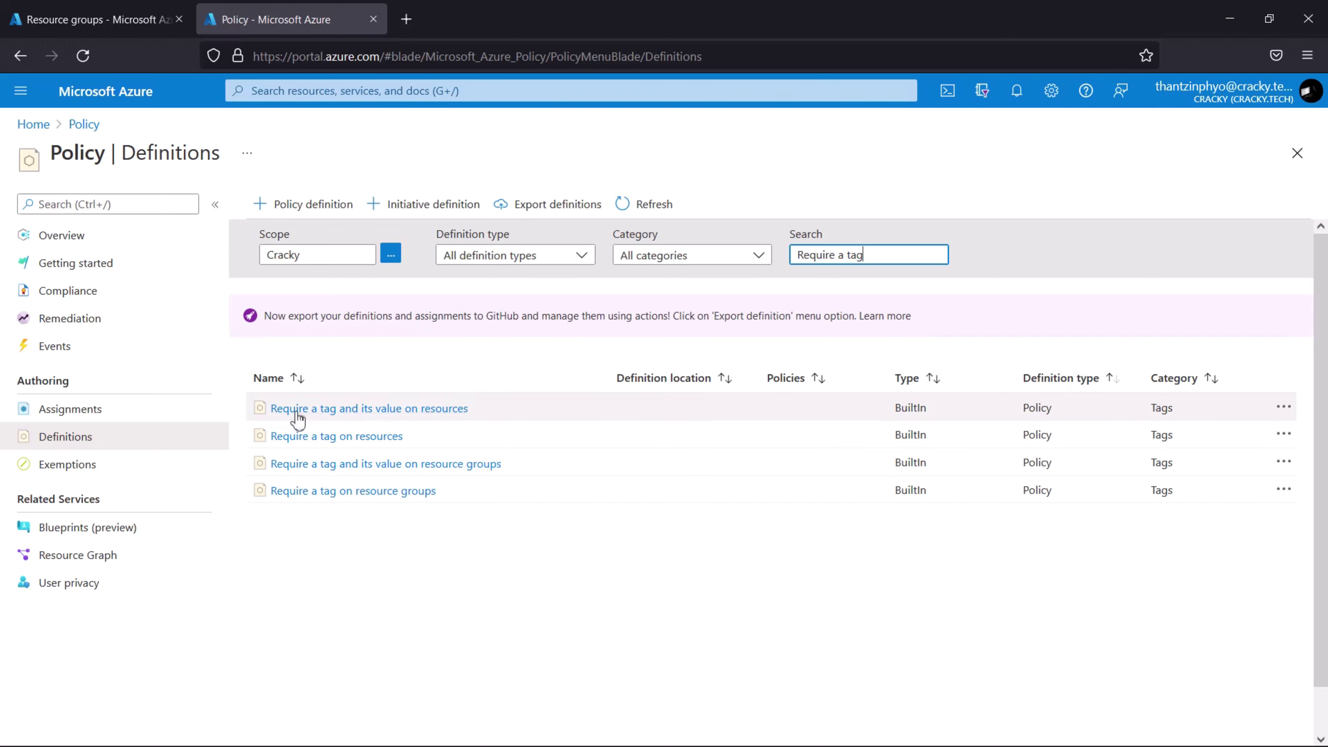
click(372, 414)
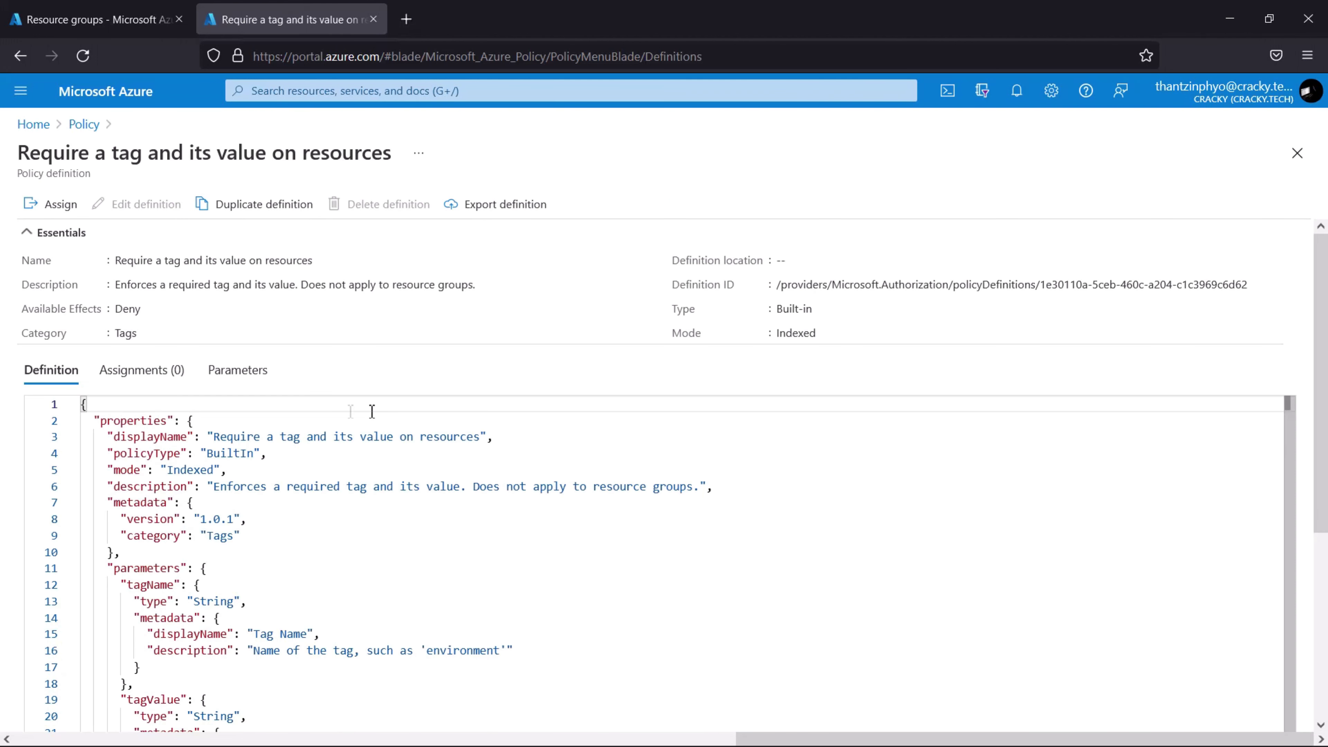
- Start assigning the policy with its scope set to the Cracky subscription and the TZP-RG resource group
click(68, 204)
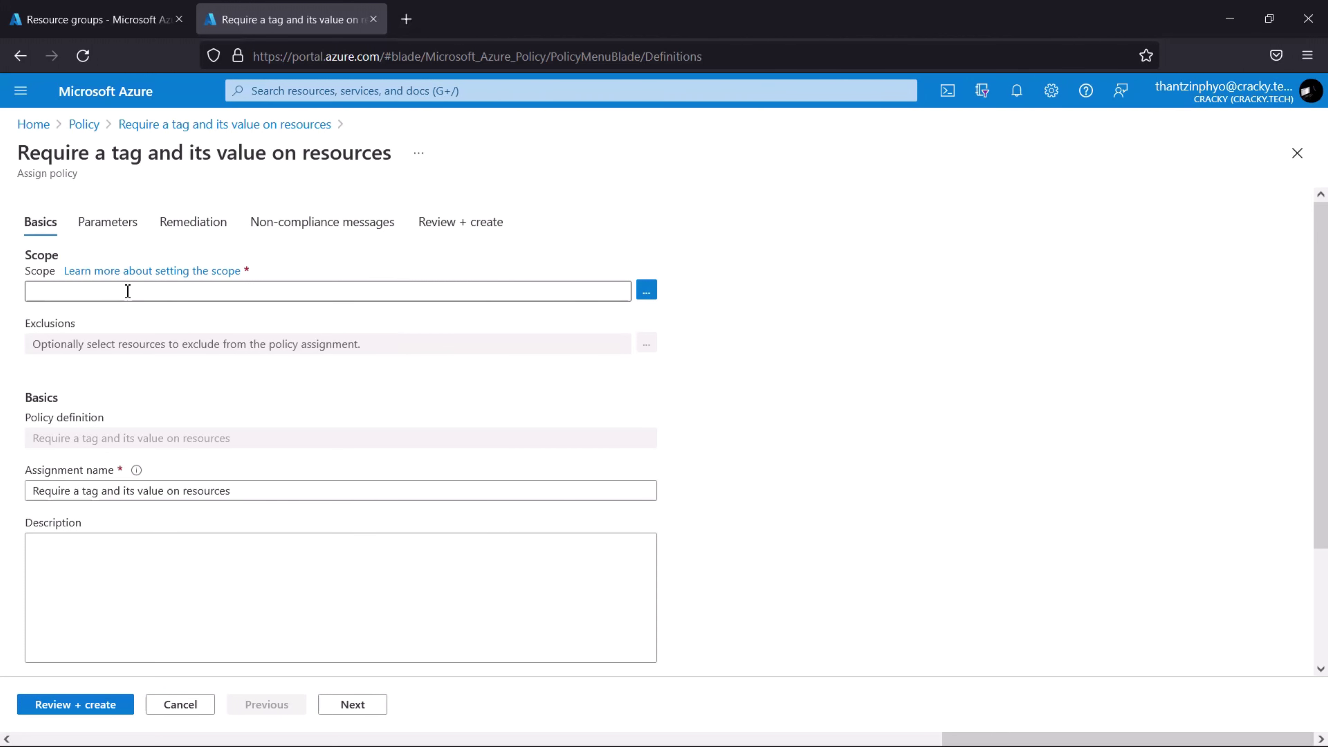
click(647, 290)
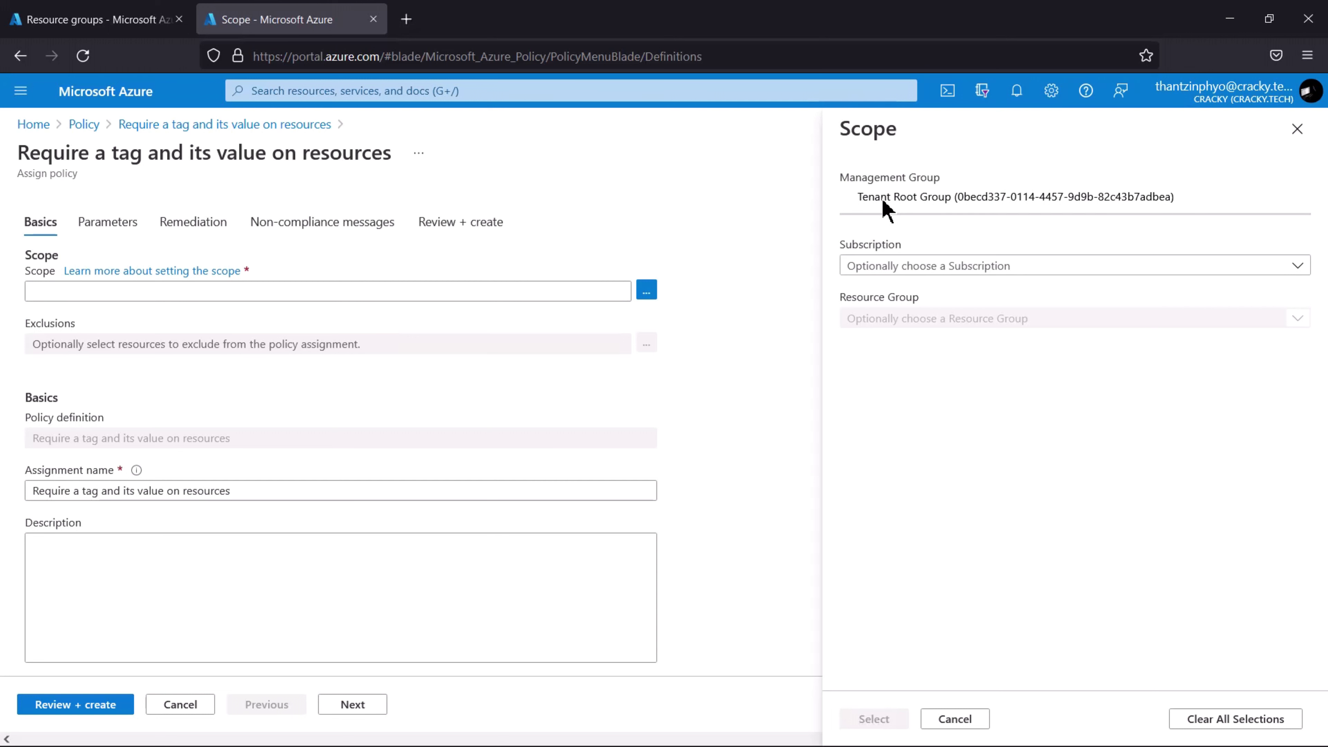
click(909, 268)
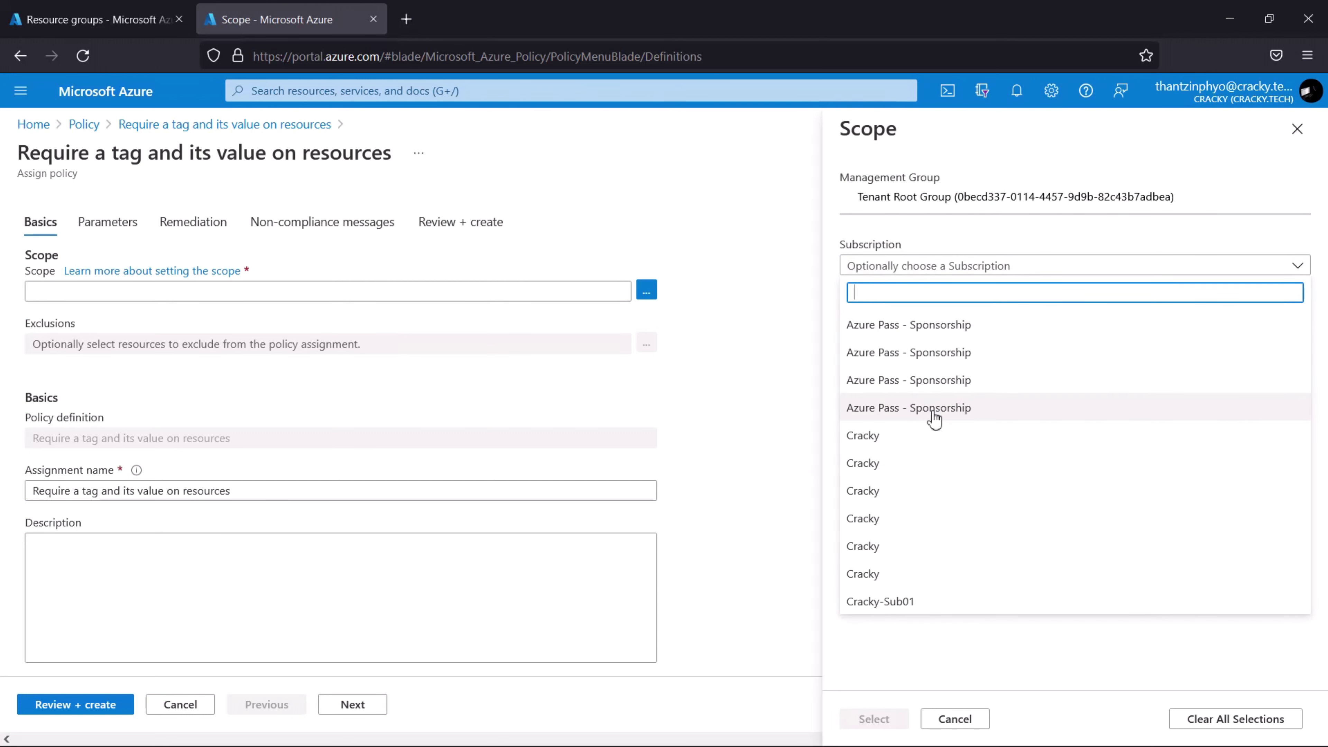
click(910, 581)
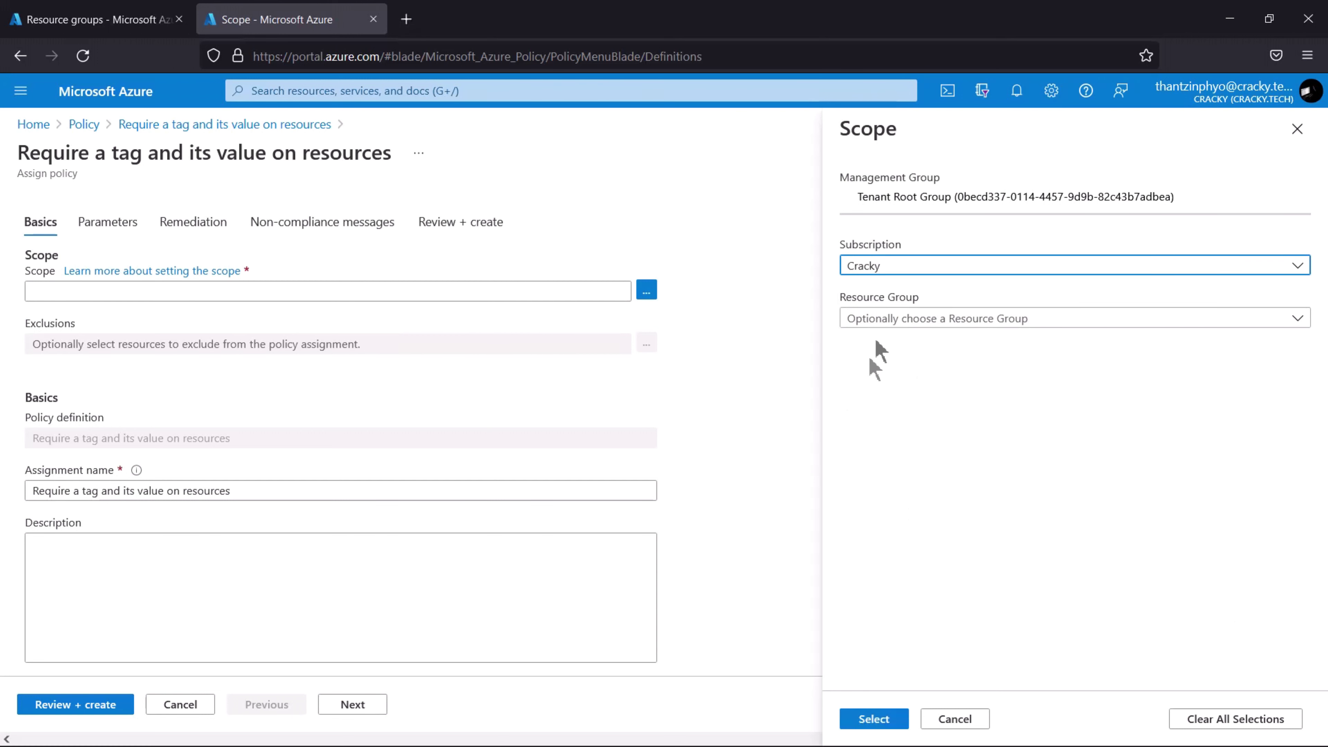
click(919, 321)
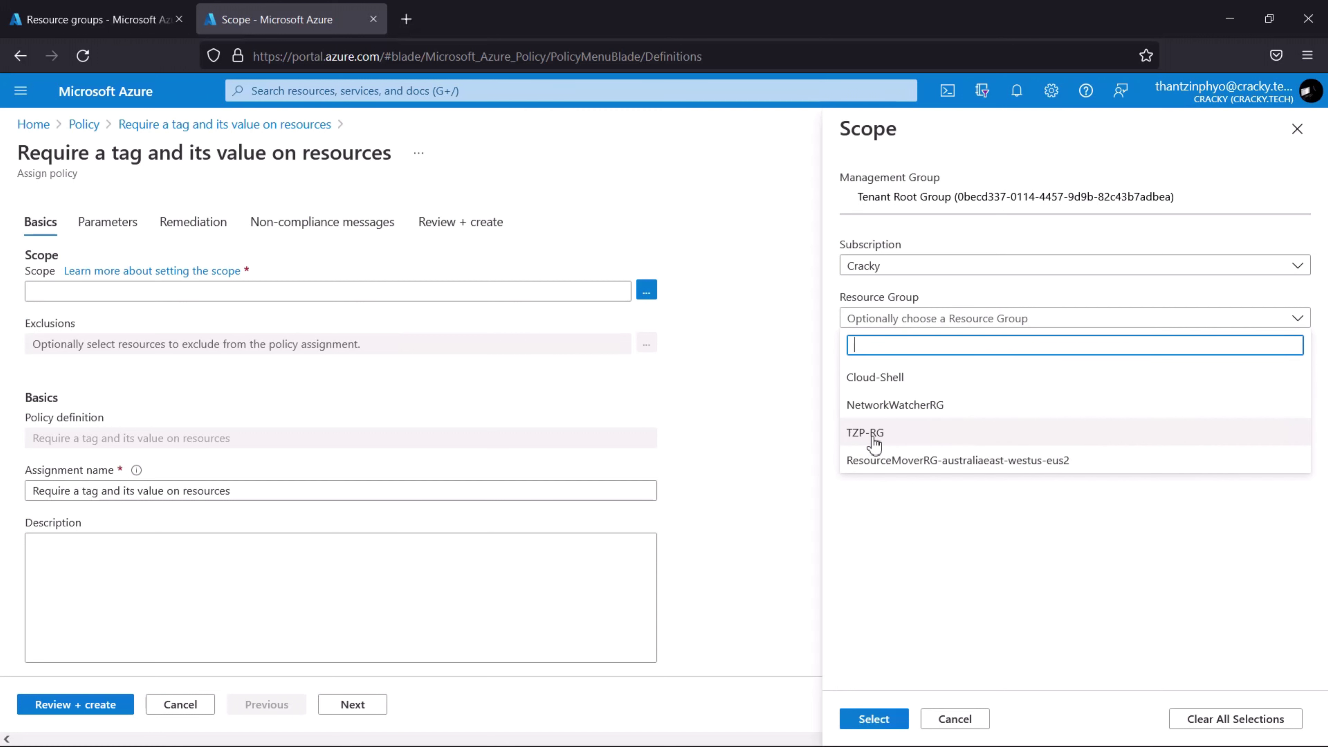
click(919, 440)
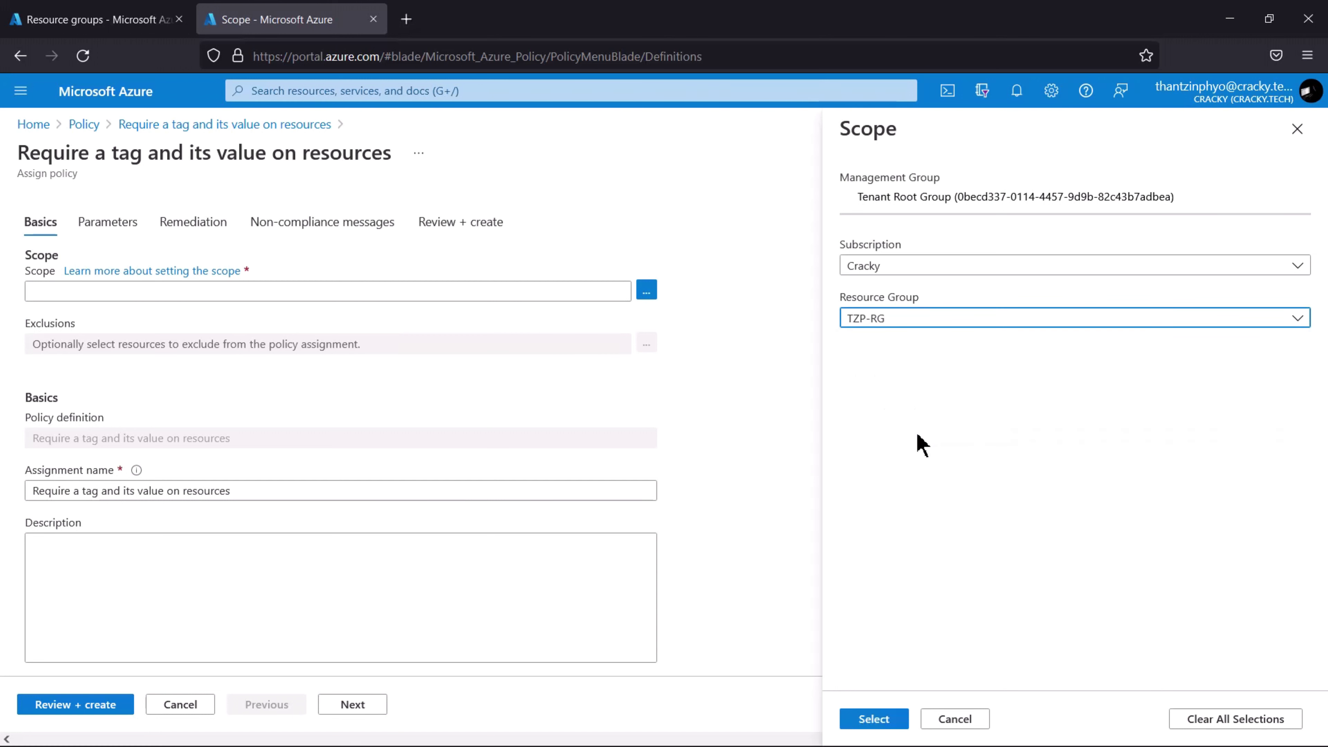
click(879, 728)
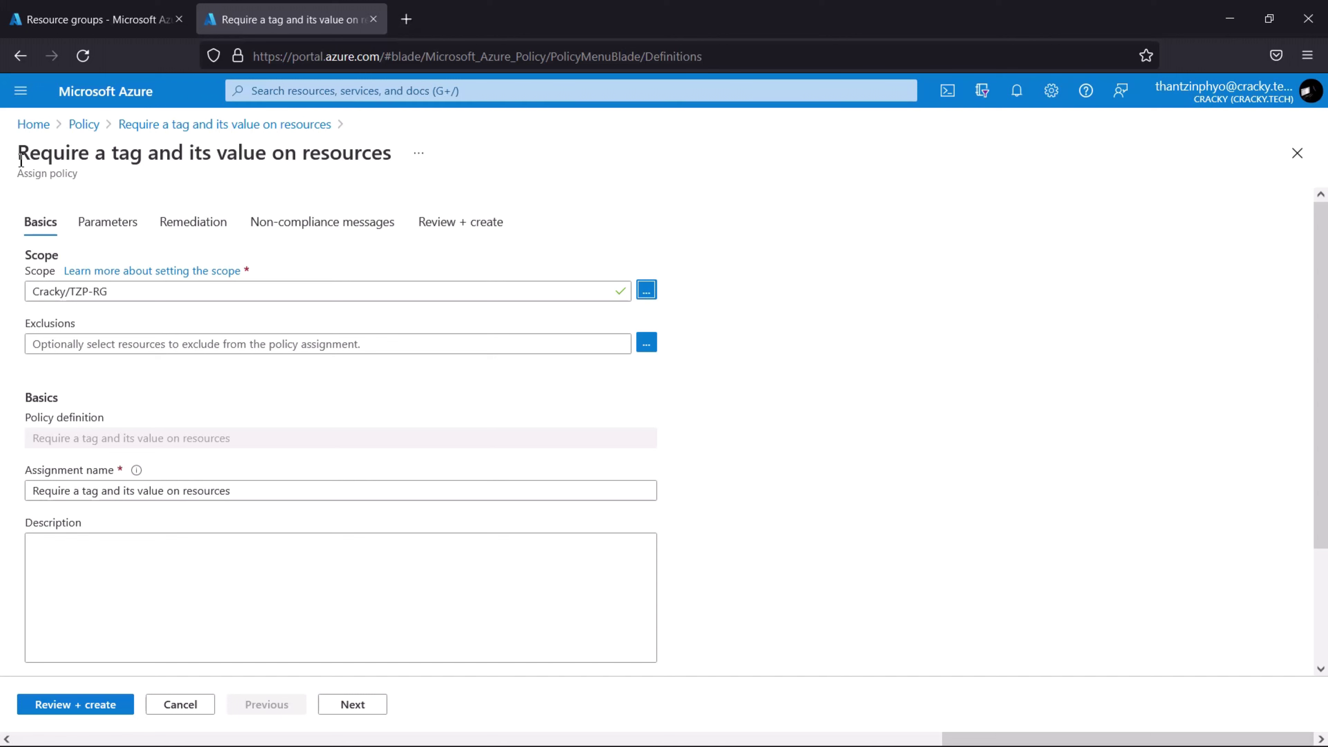
drag(21, 160, 397, 156)
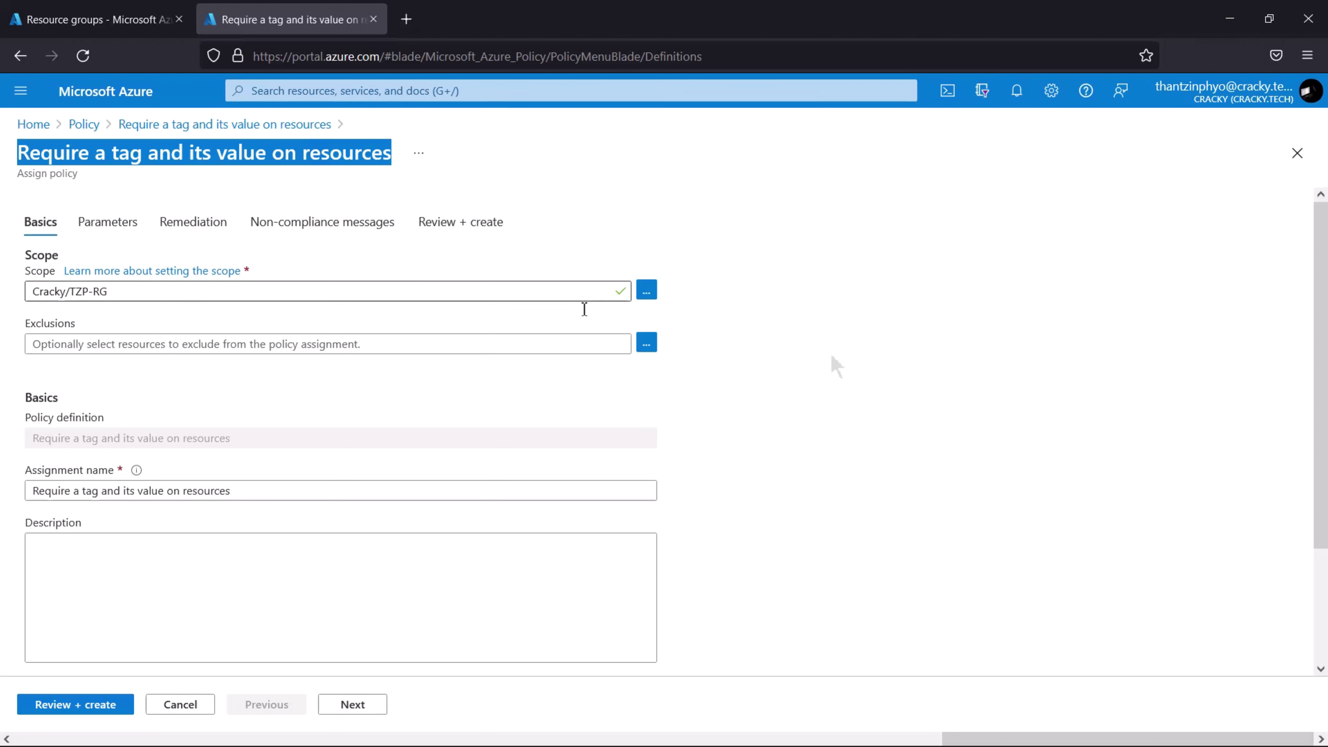
click(864, 363)
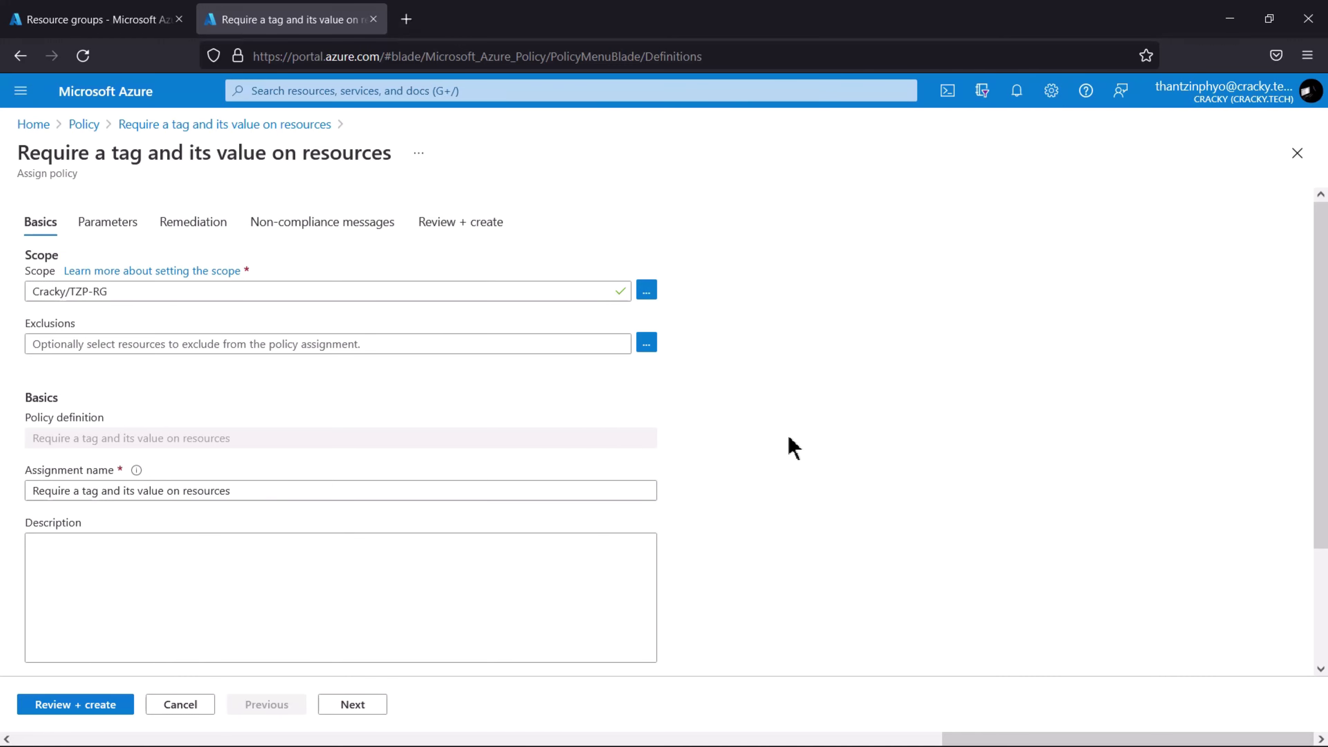
- Set the policy assignment's tag name parameter to Owner and its tag value parameter to Cracky
scroll(793, 445, down, 3)
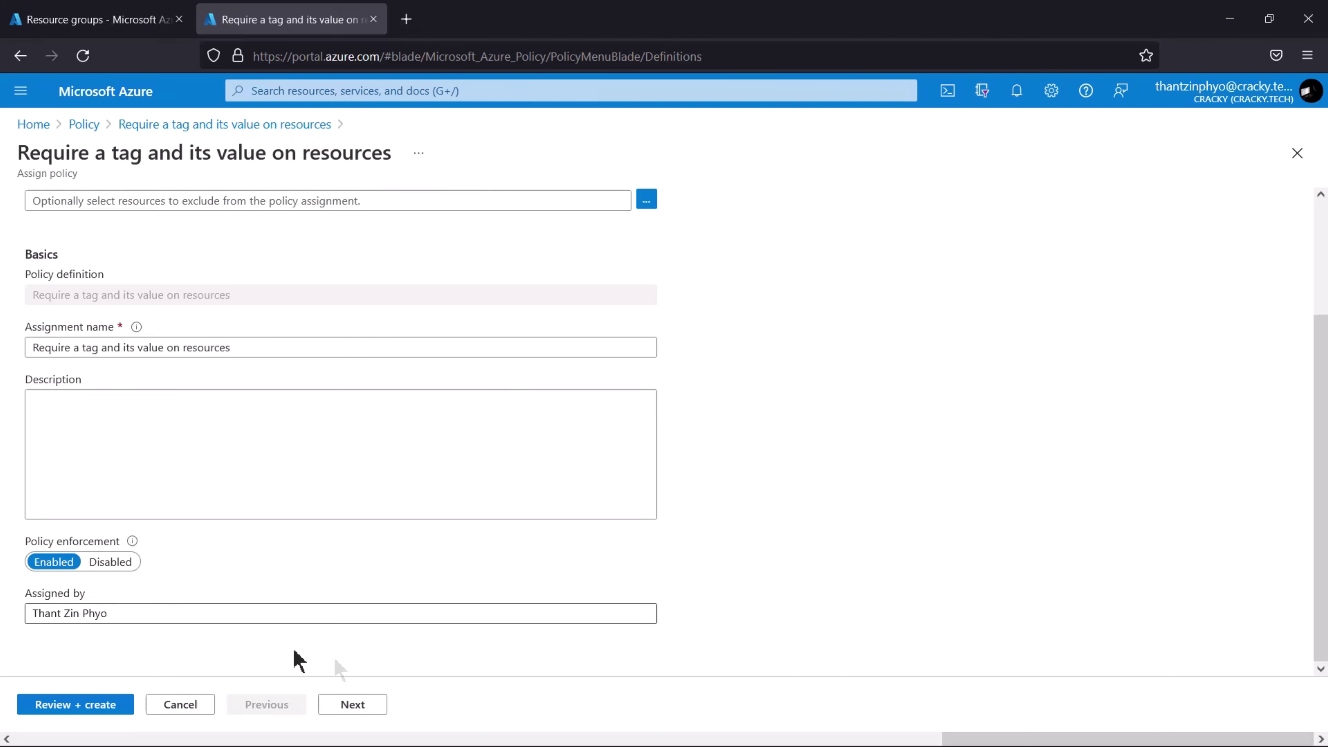
click(347, 705)
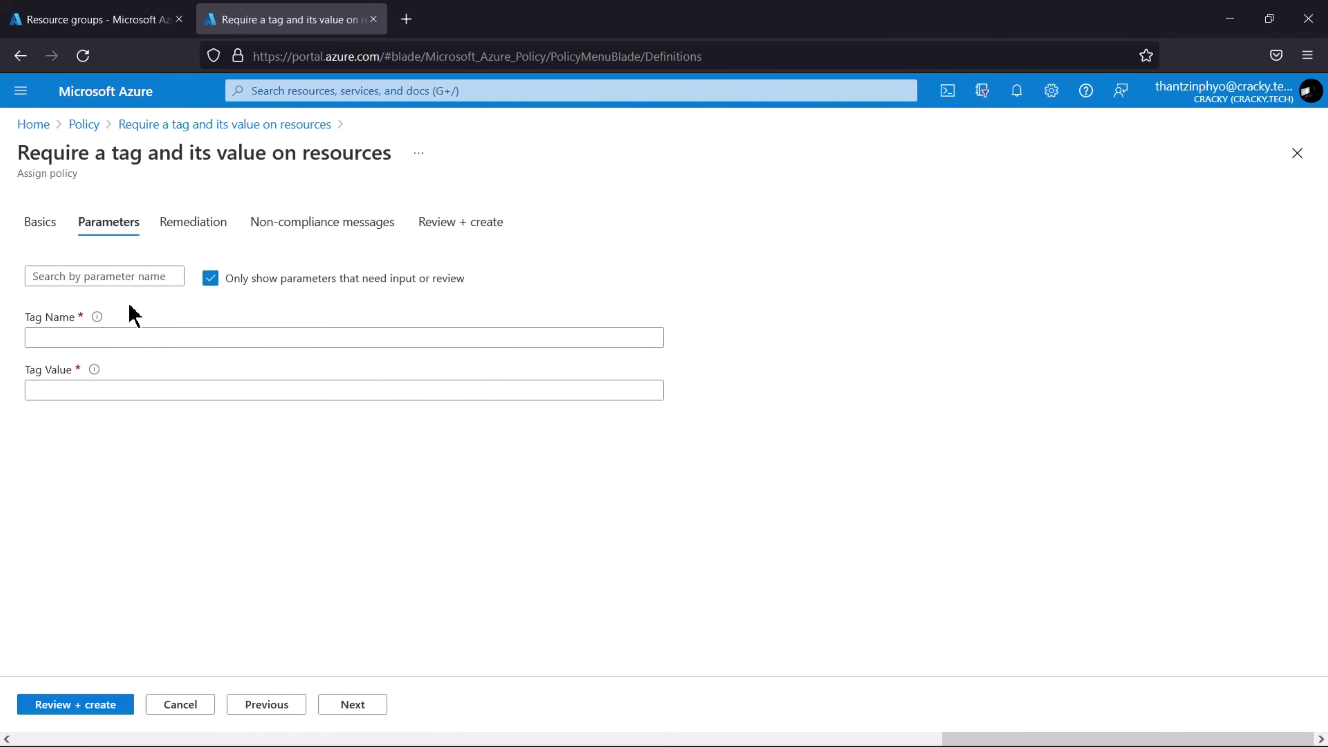
click(54, 339)
click(54, 339)
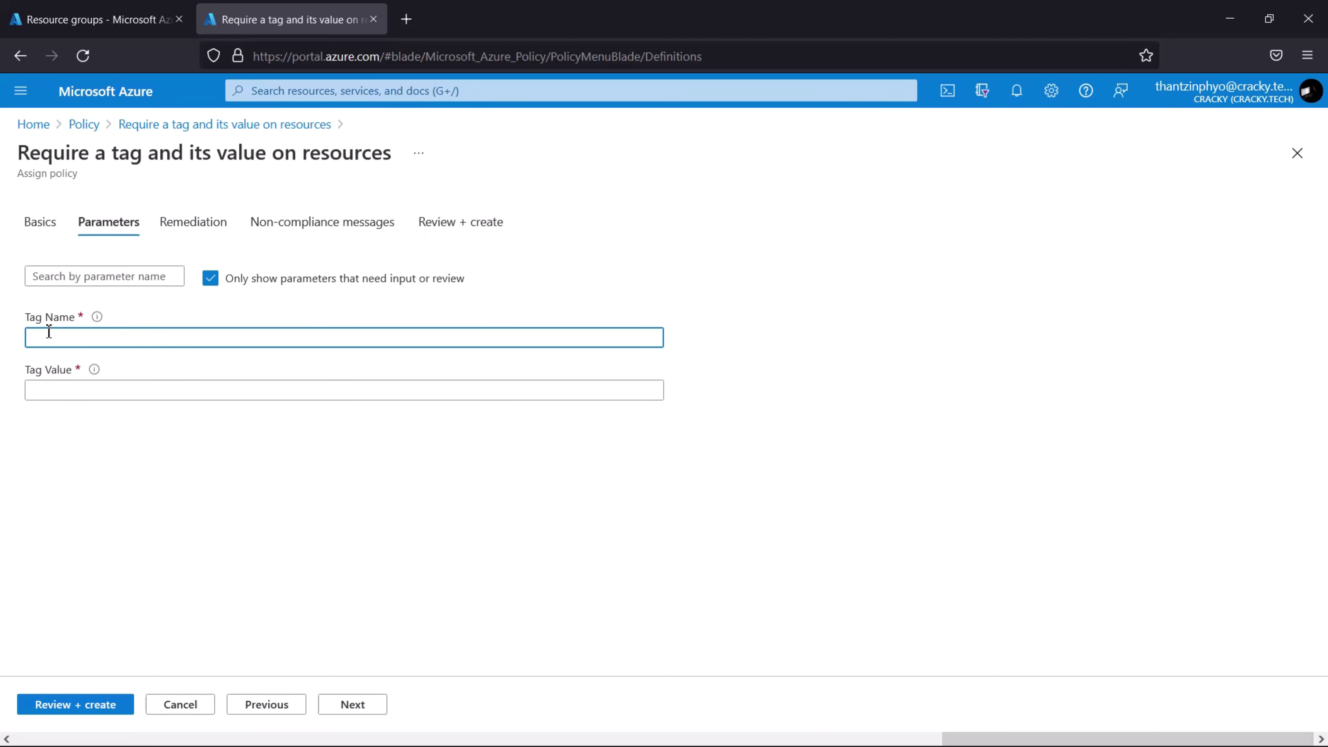
click(75, 341)
text(Owner)
click(85, 390)
text(Cracky)
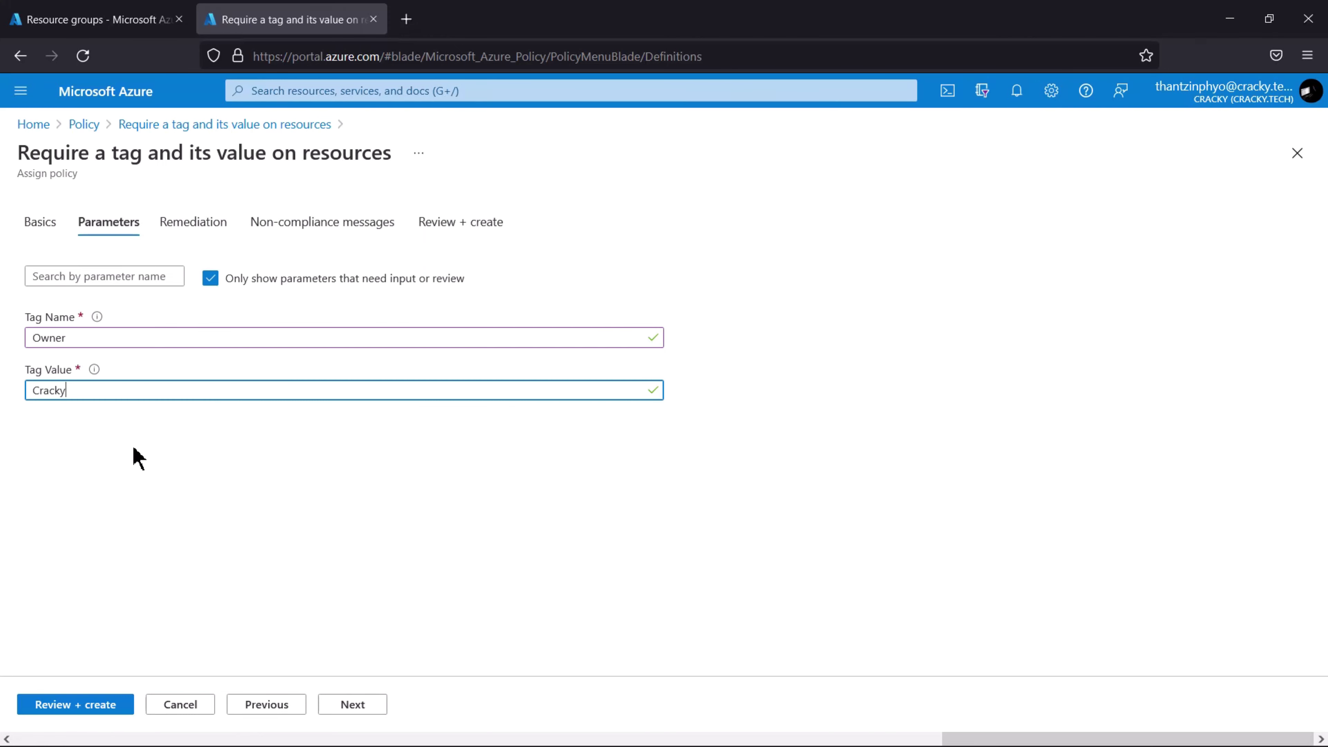
- Review and create the policy assignment, and return to the list of policy assignments
click(83, 705)
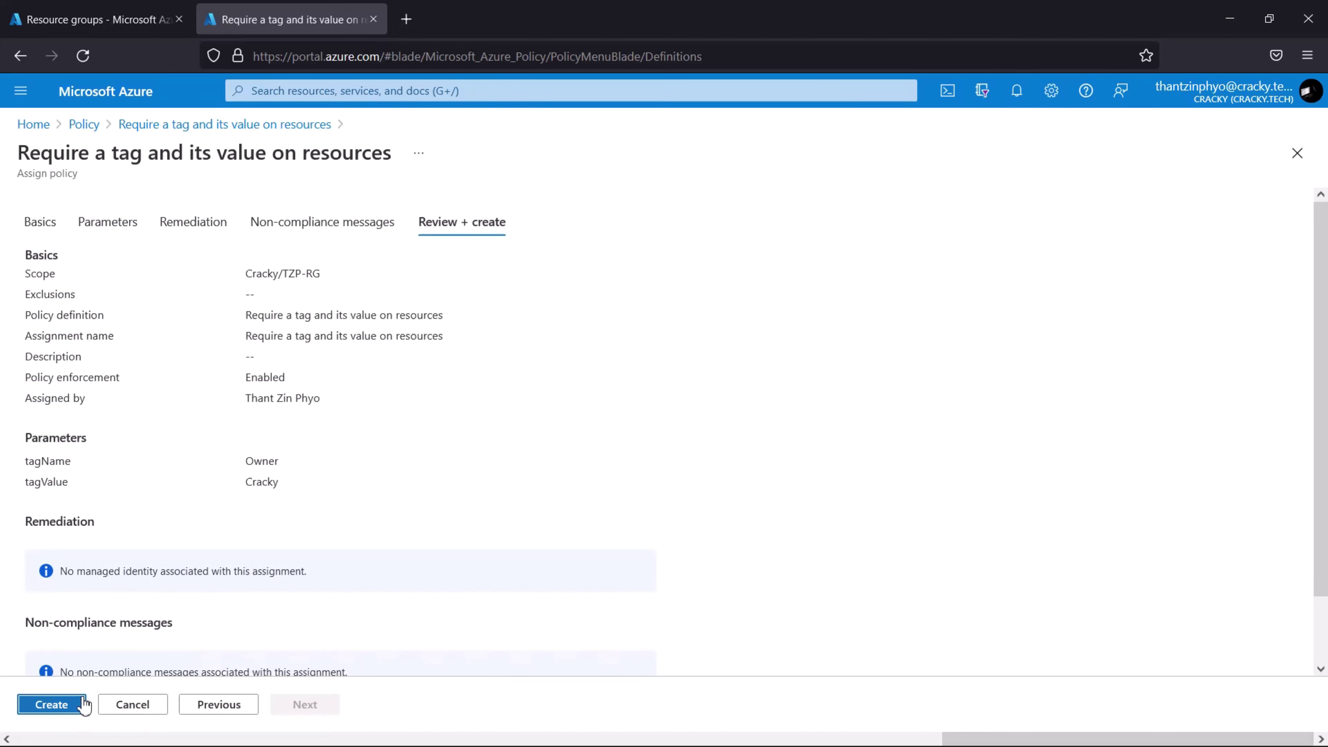
click(66, 704)
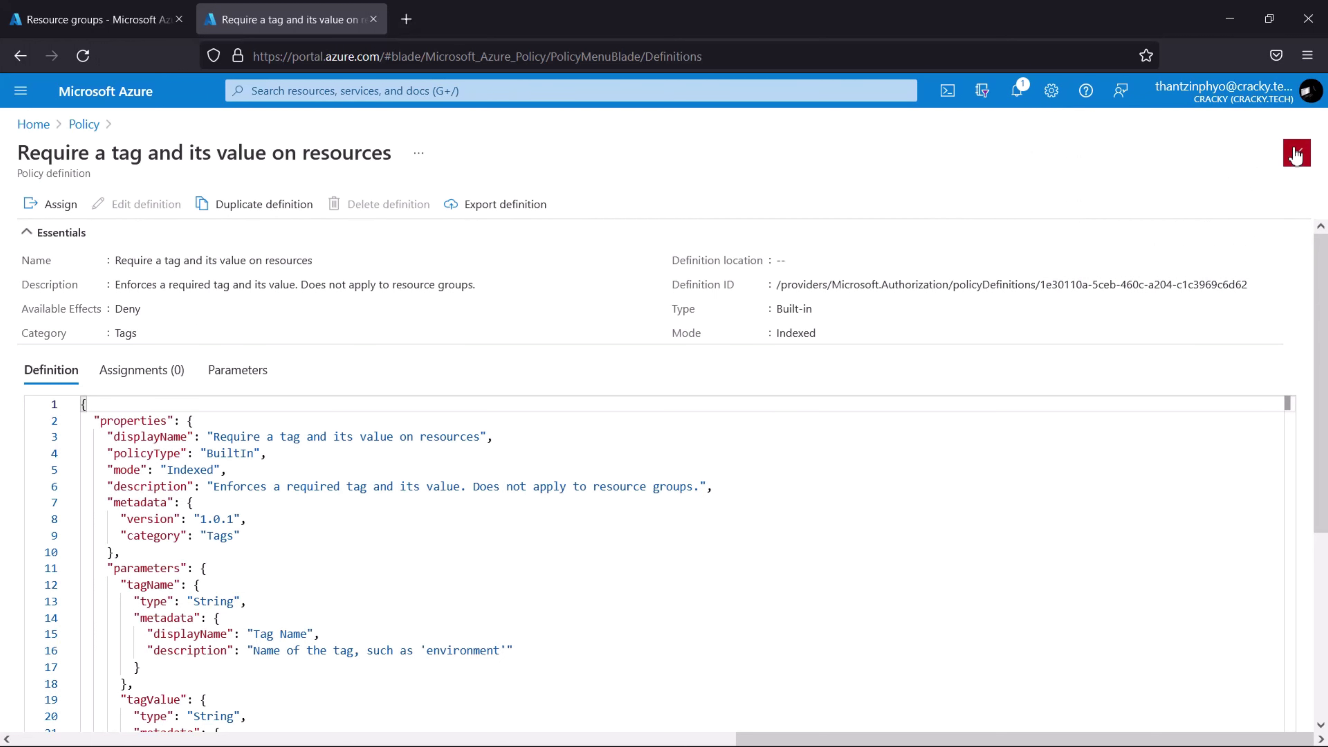
click(1296, 154)
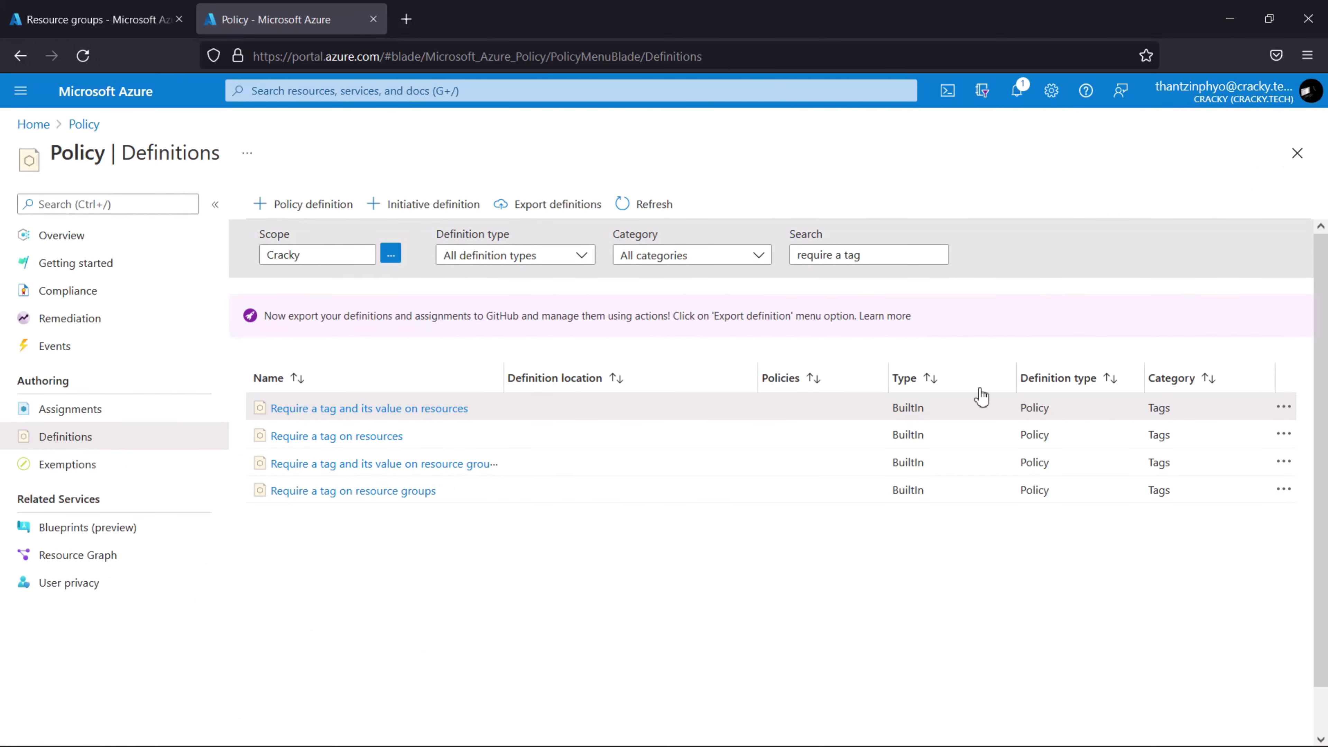
click(381, 411)
click(93, 419)
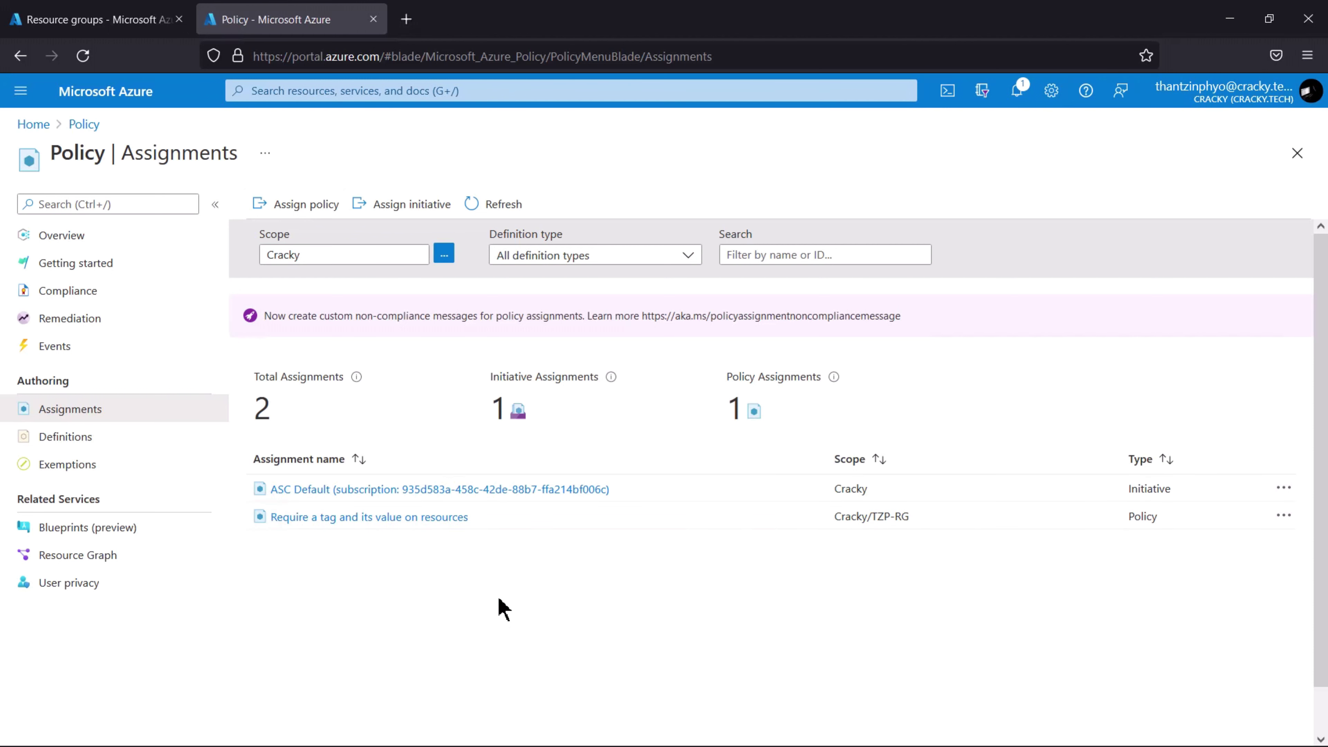
- Switch to the other open portal page, go to the storage accounts, and start creating a new one
click(148, 21)
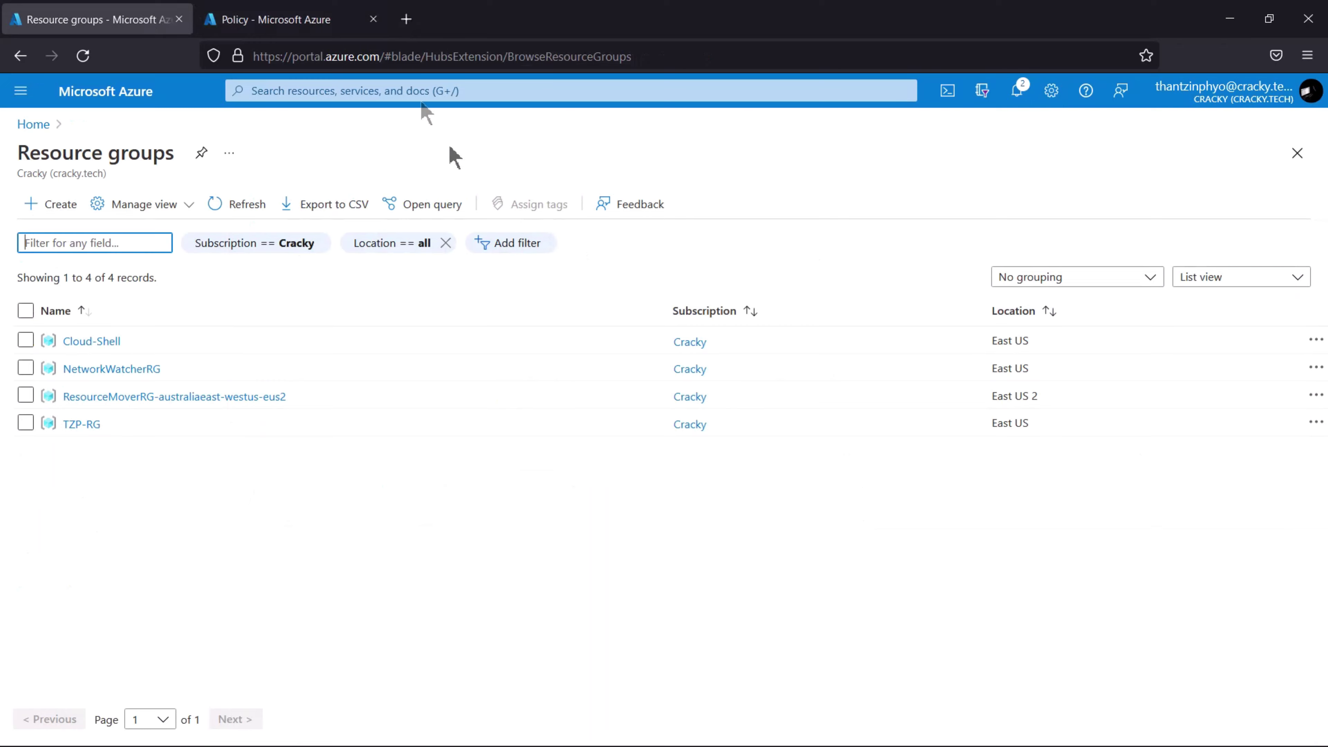
click(415, 89)
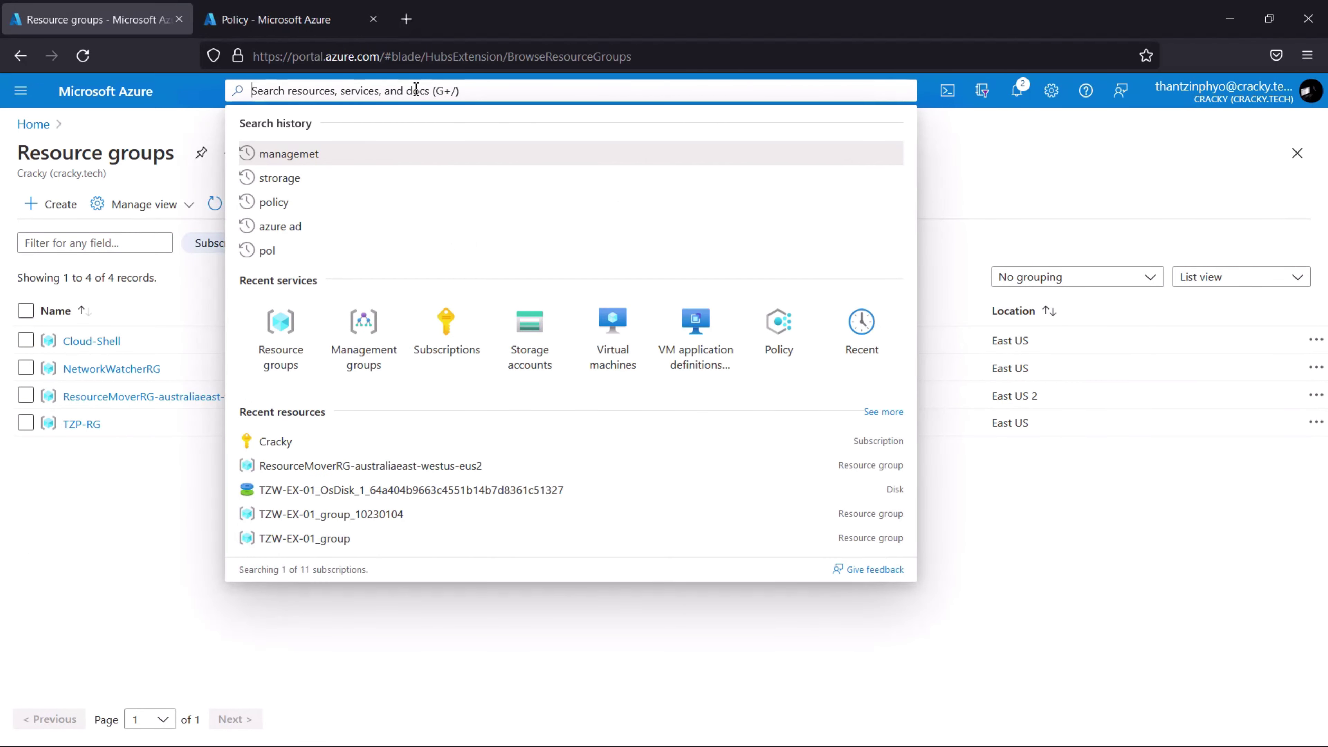
click(553, 358)
click(42, 207)
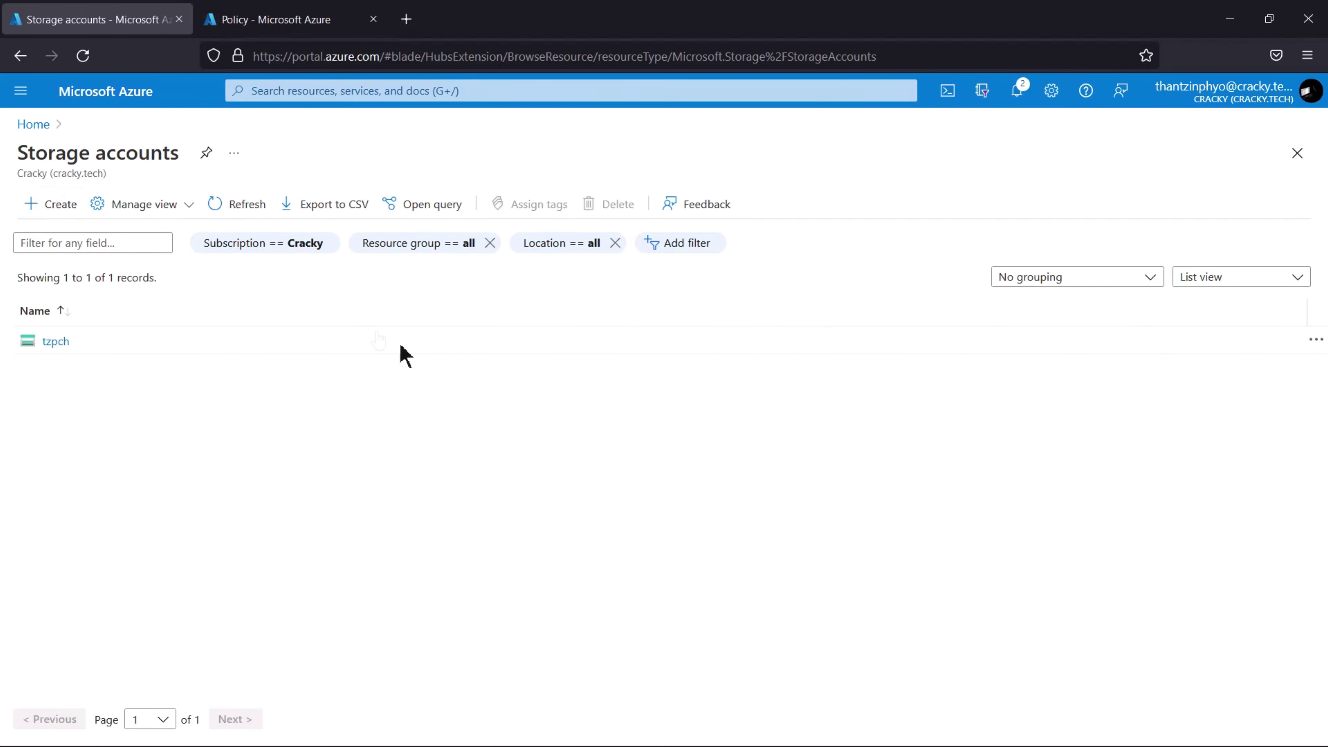
- Set the new storage account's resource group to TZP-RG and its name to tzpsa01
scroll(167, 523, down, 2)
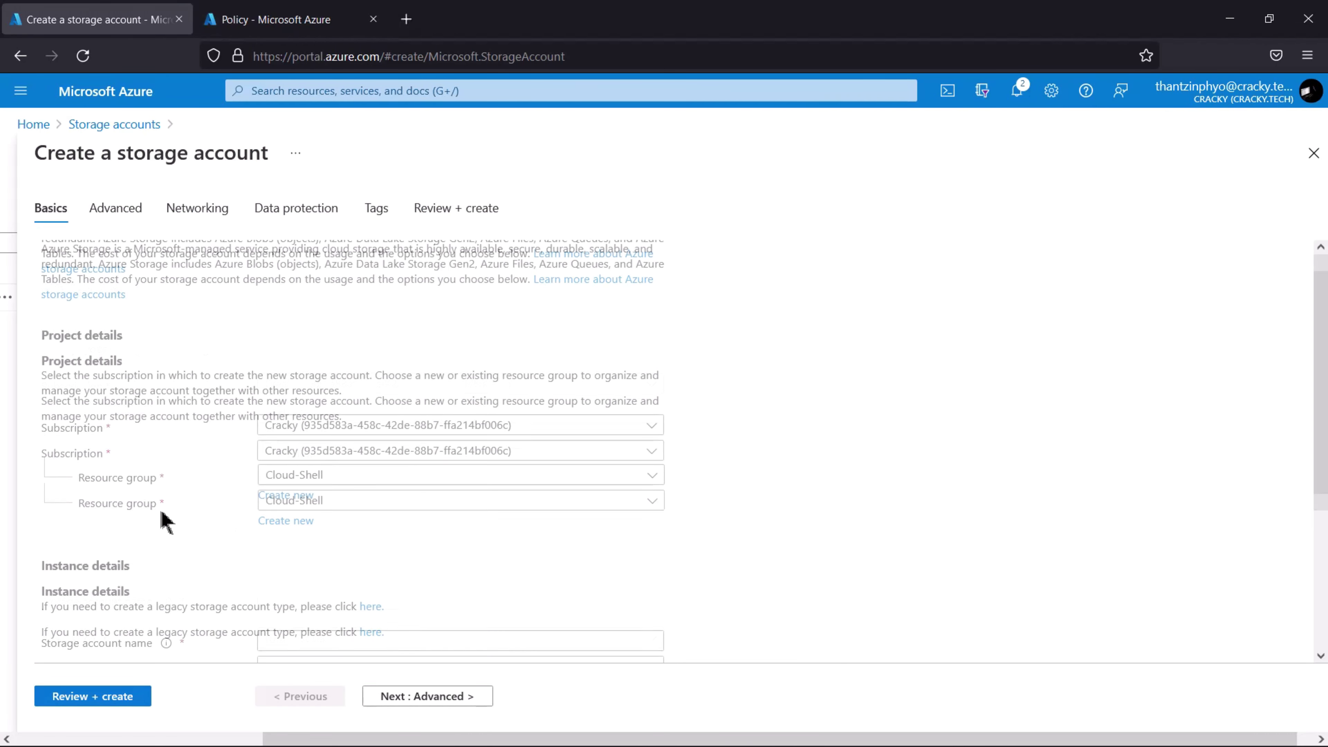
click(351, 416)
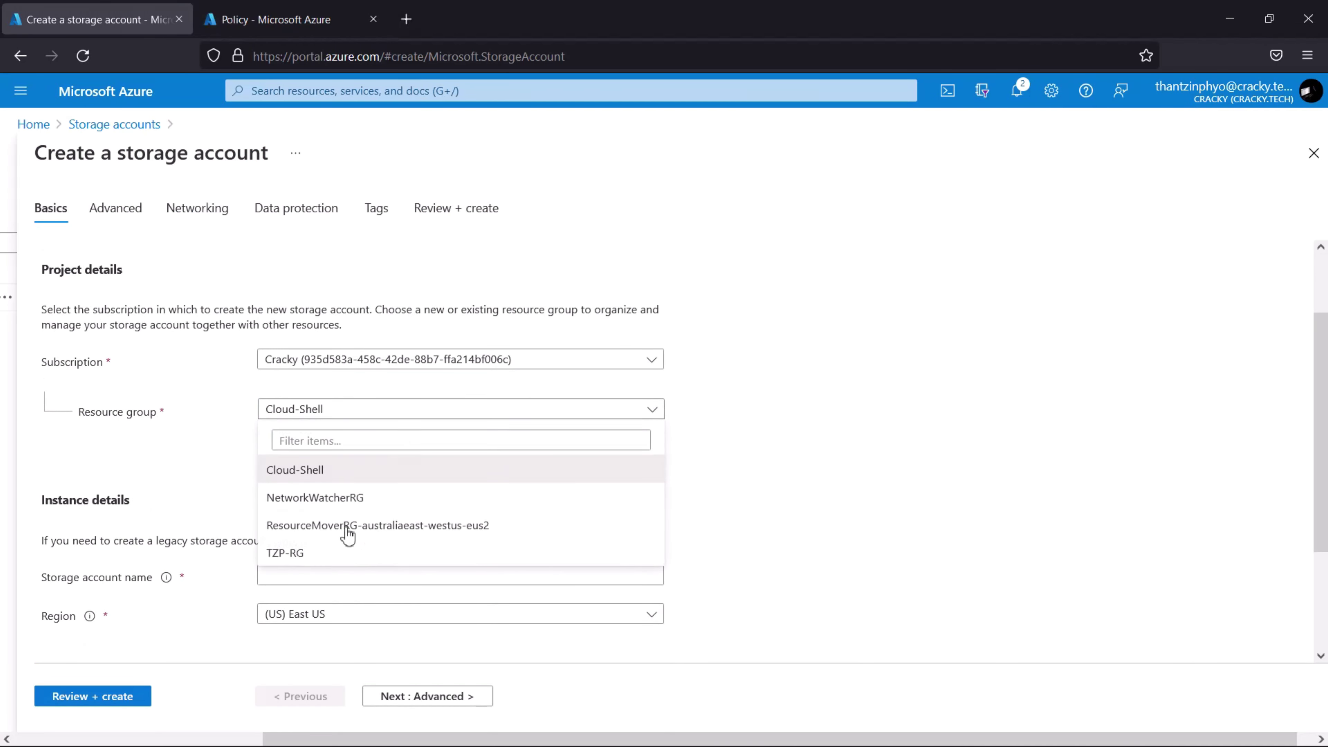
click(289, 553)
scroll(622, 563, down, 3)
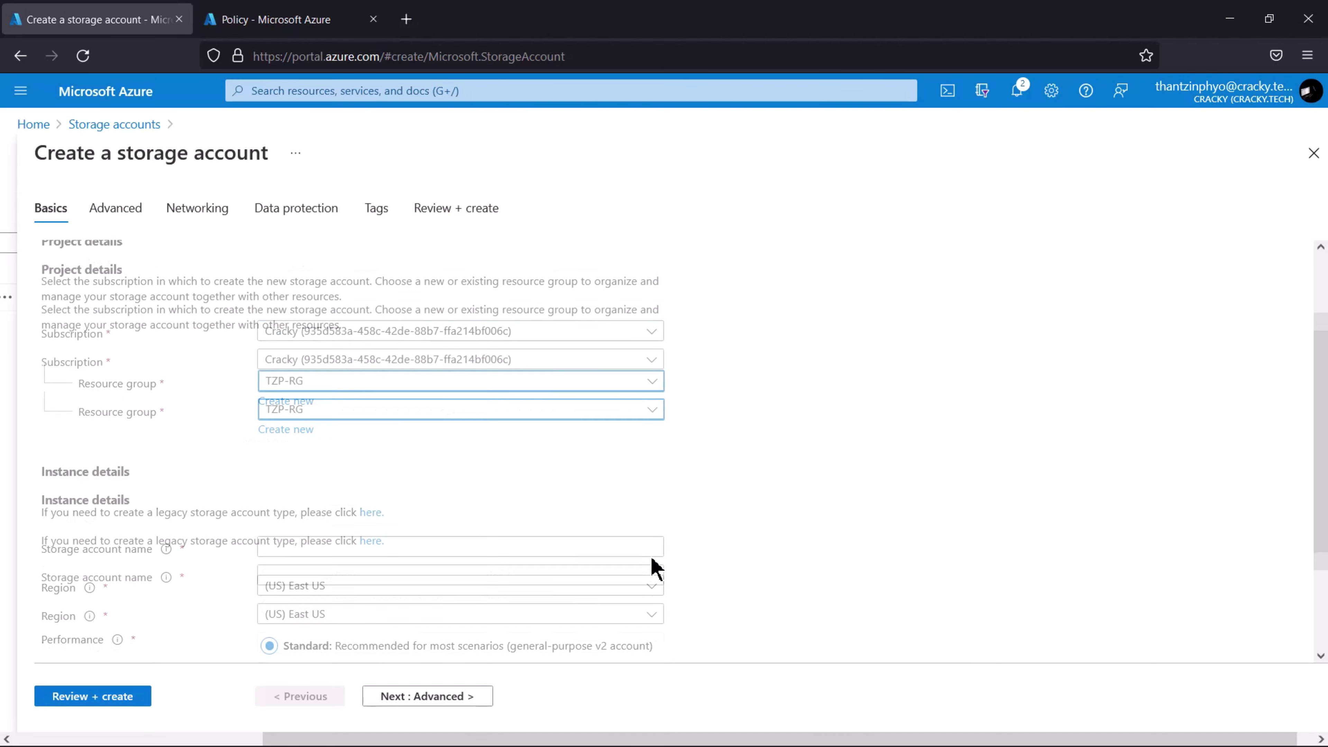
click(346, 423)
text(t)
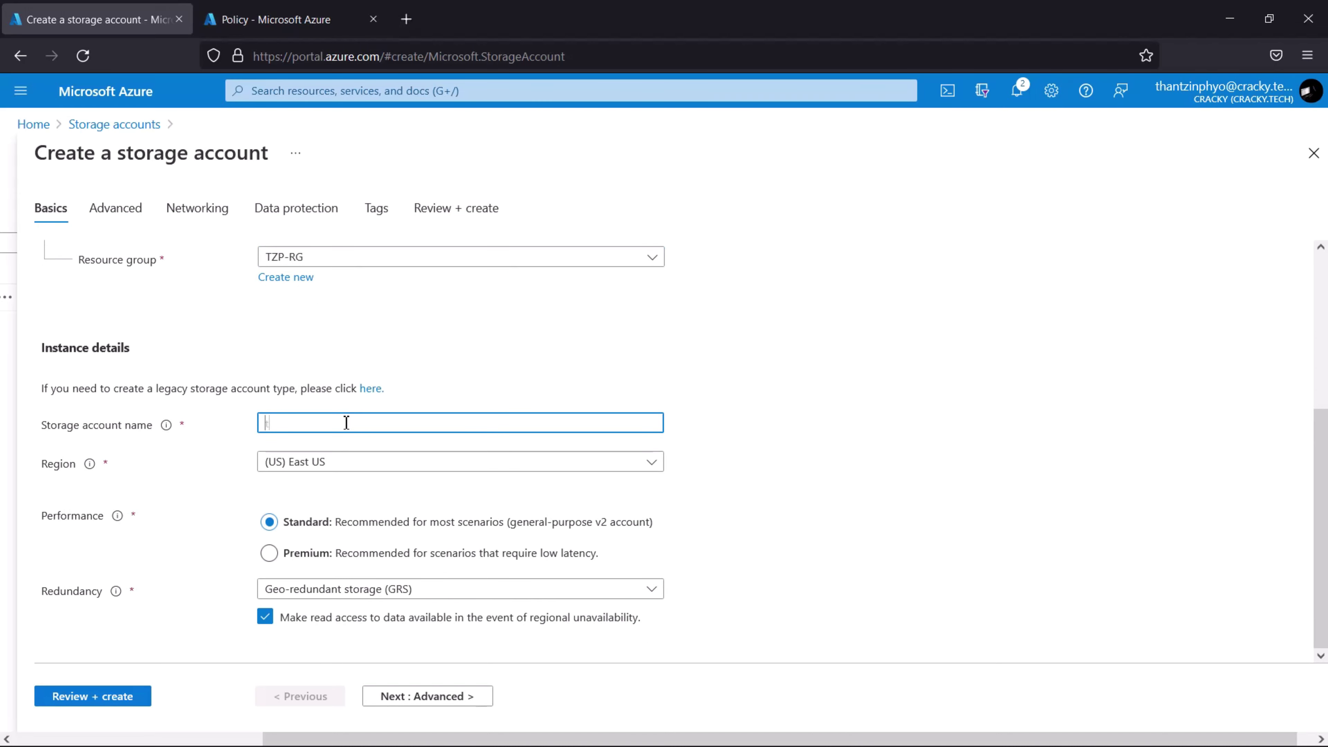
text(zpsa01)
- Open the new storage account's tag settings and examine which tag name and value the policy enforcement demands
click(377, 209)
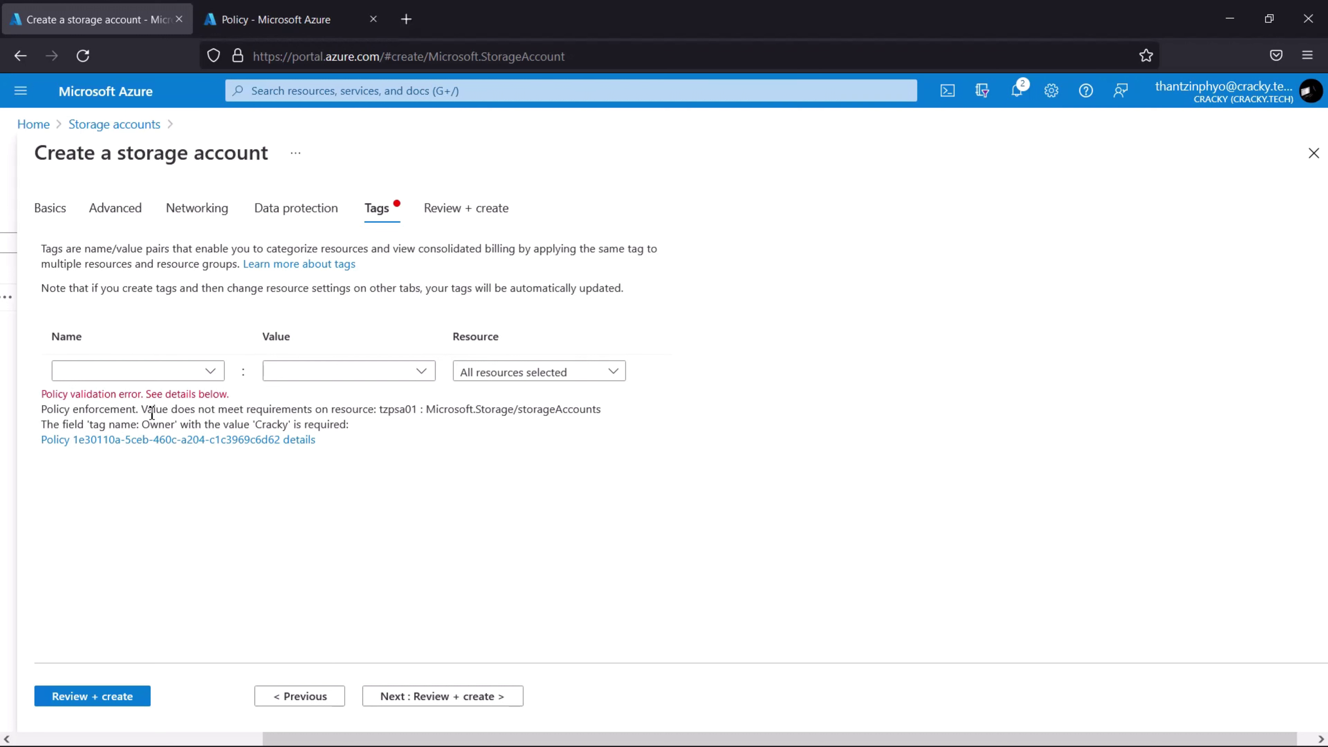
drag(142, 424, 170, 425)
drag(255, 424, 294, 429)
click(294, 429)
double_click(382, 408)
click(200, 426)
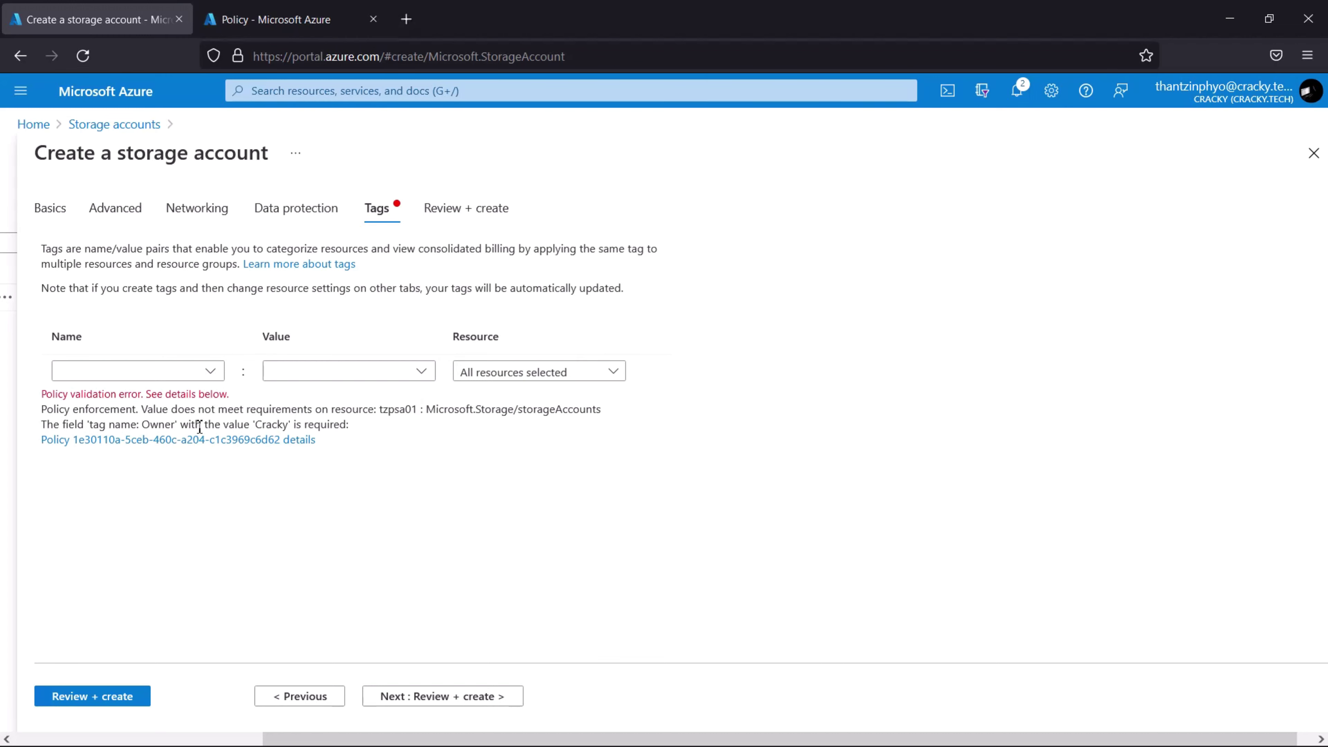
- Try to validate the storage account without a tag, and add the tag Owner with the value Cracky
click(97, 706)
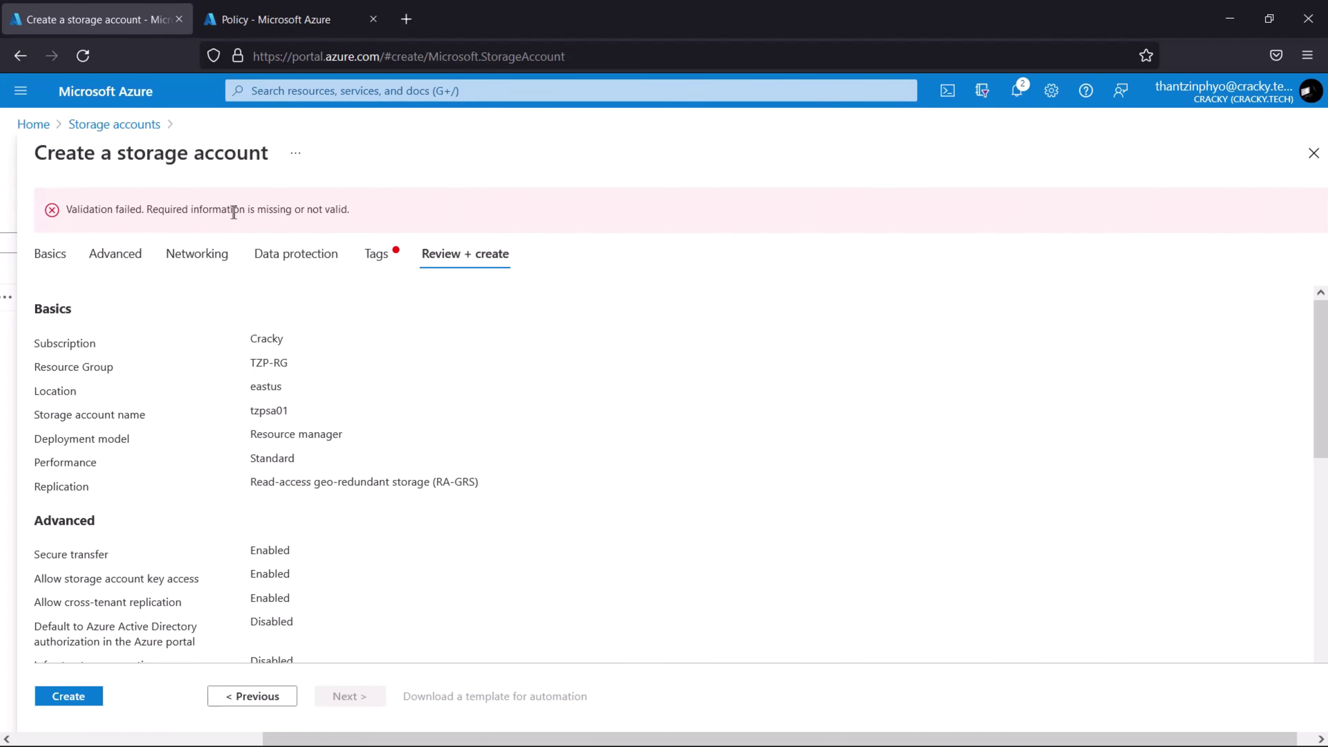
click(374, 254)
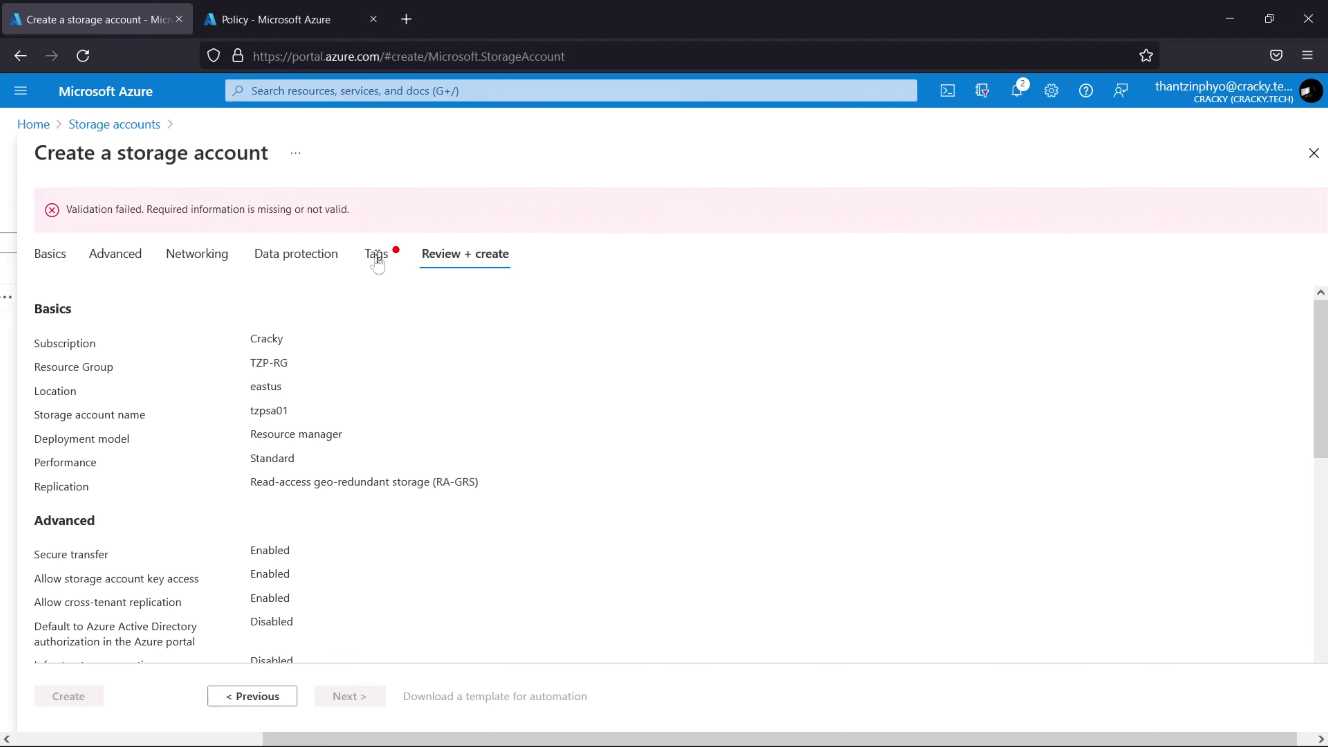
click(87, 370)
text(Owner)
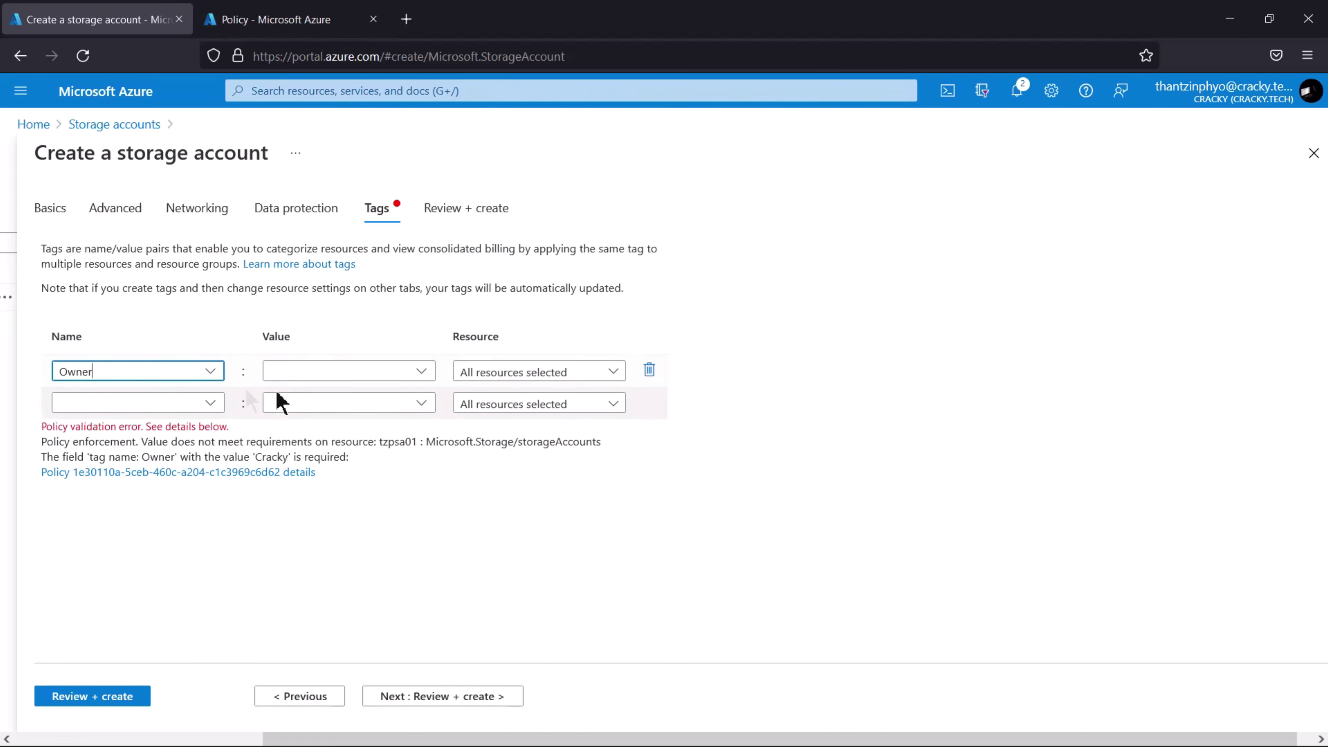
click(277, 370)
text(Cracky)
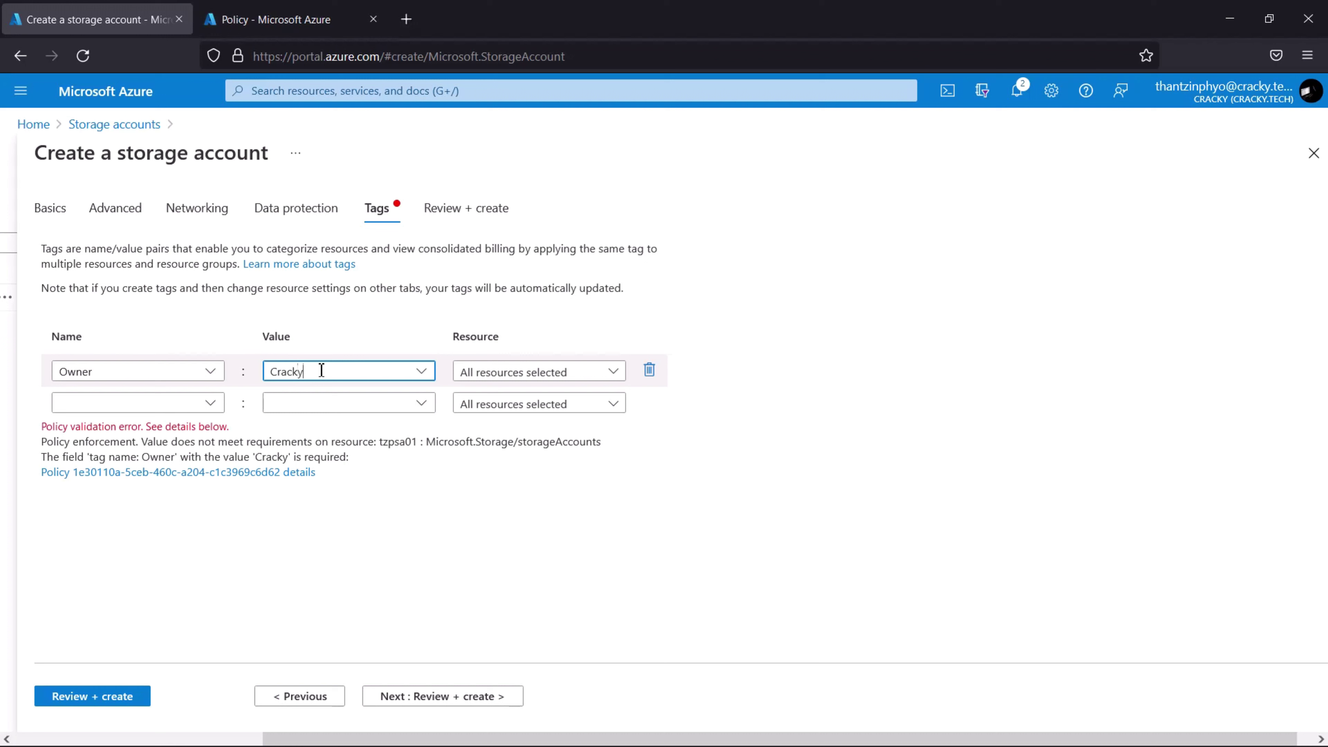
click(375, 526)
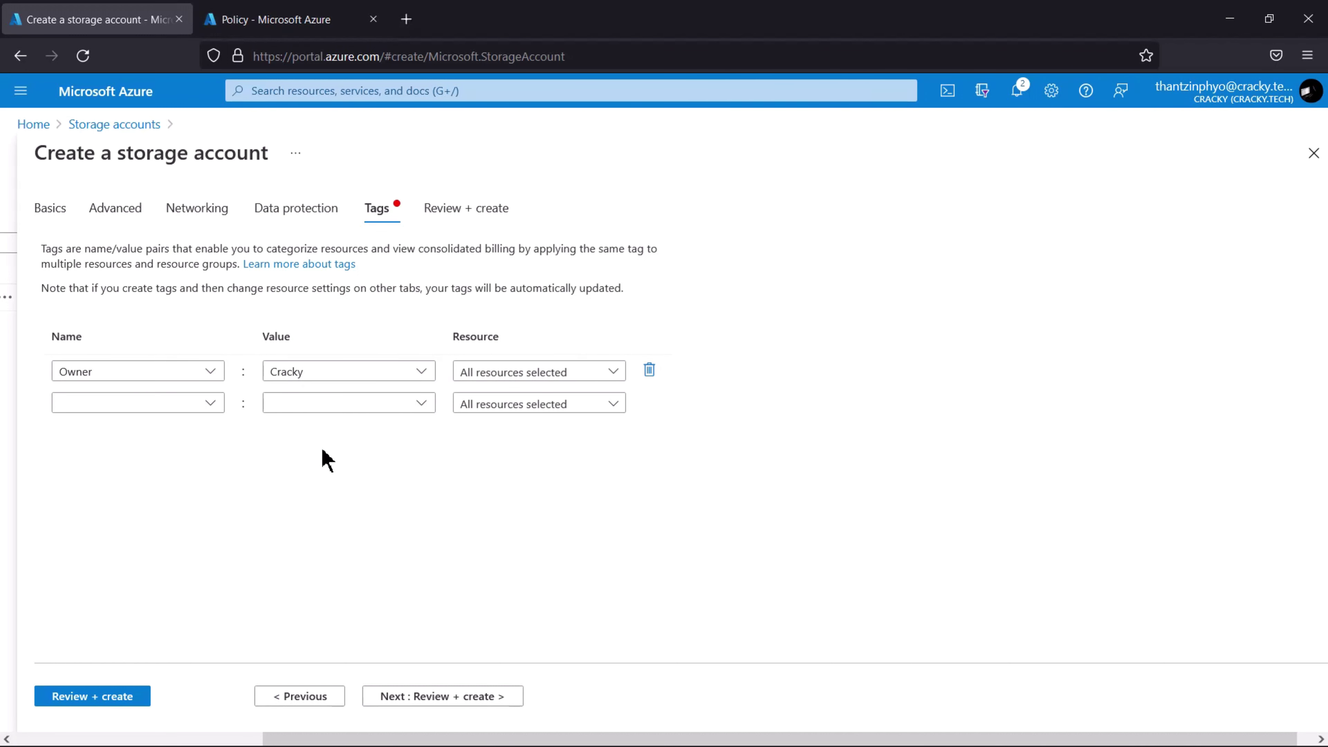
- Review the tagged storage account tzpsa01 and create it
click(88, 701)
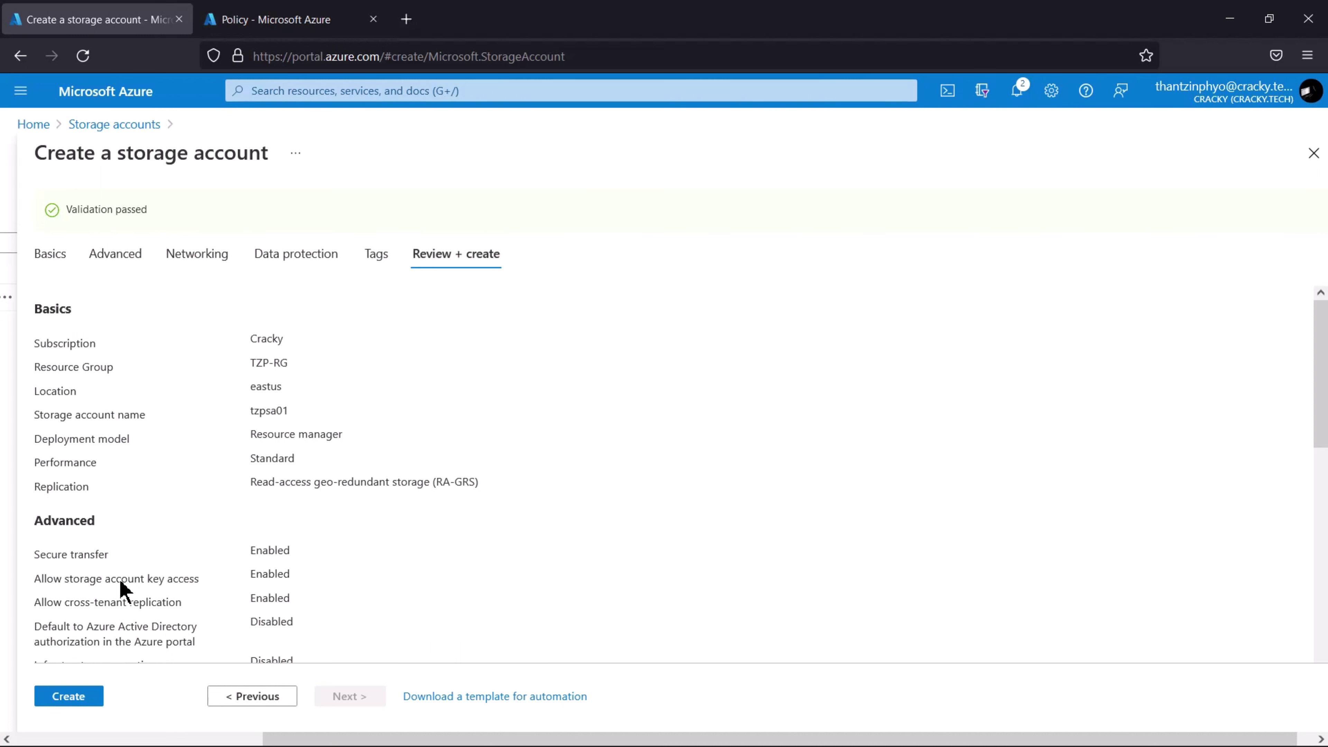
click(74, 697)
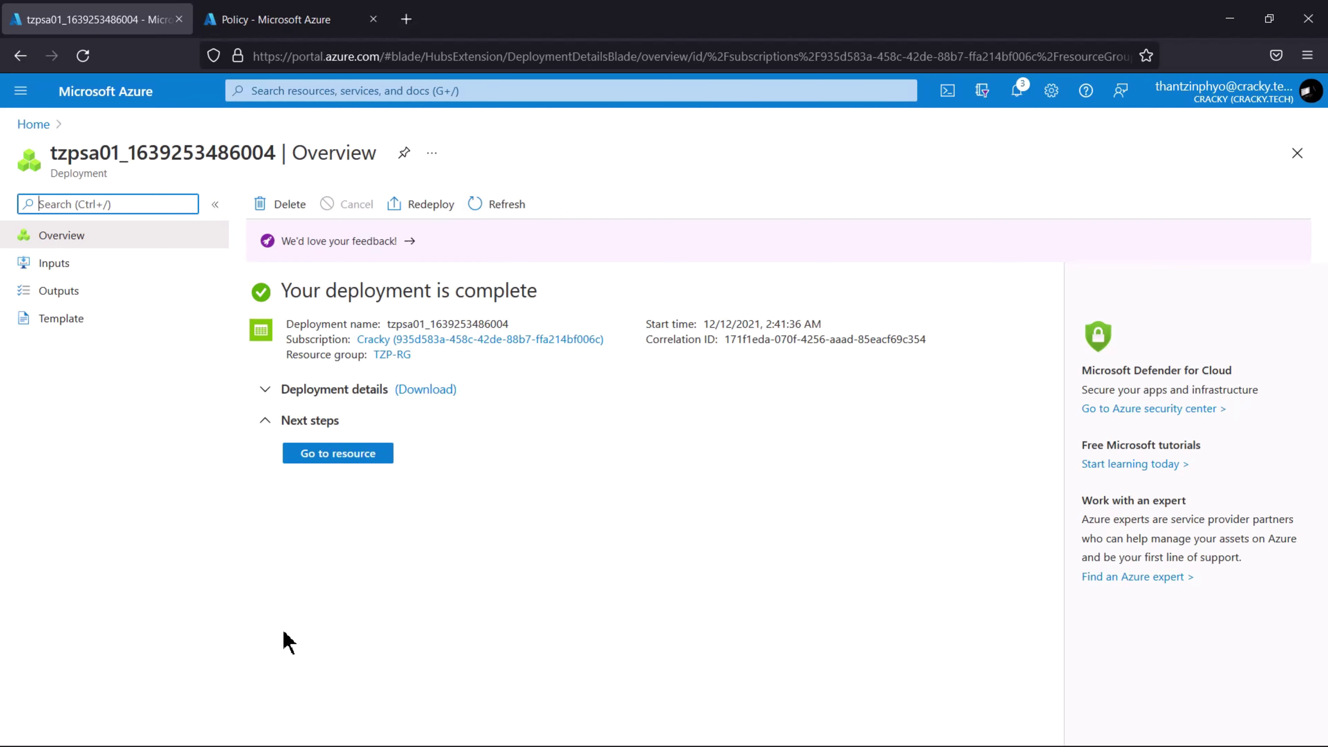
- Switch to the portal page with the policy assignments, start a new policy assignment, and set its scope to TZP-RG in the Cracky subscription
click(261, 18)
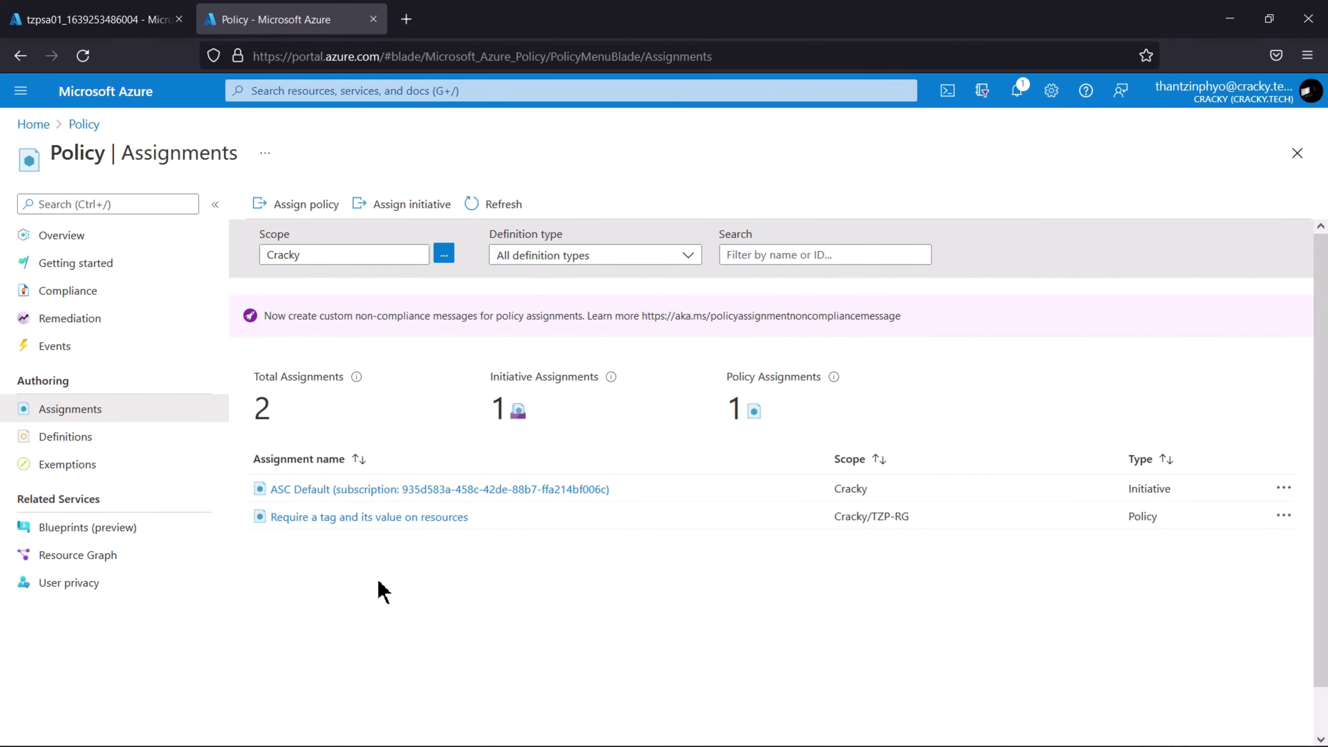
click(311, 204)
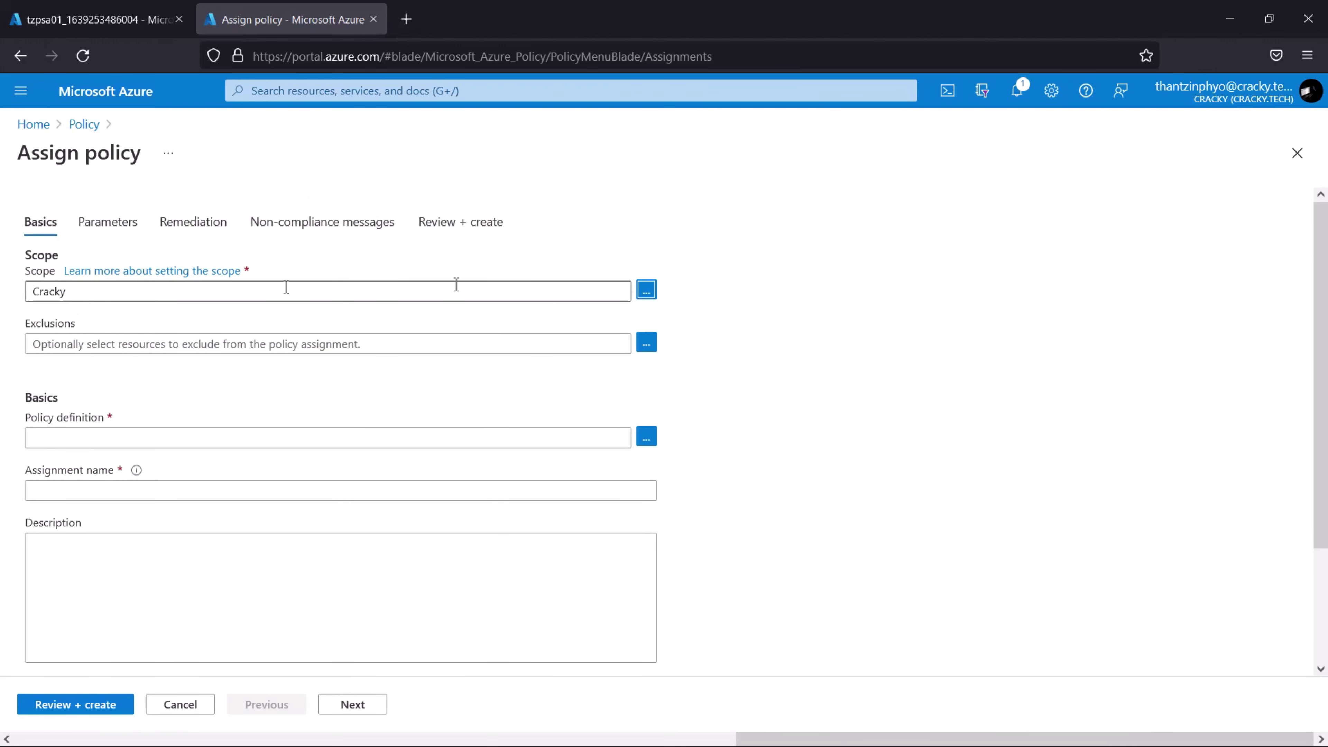
click(646, 290)
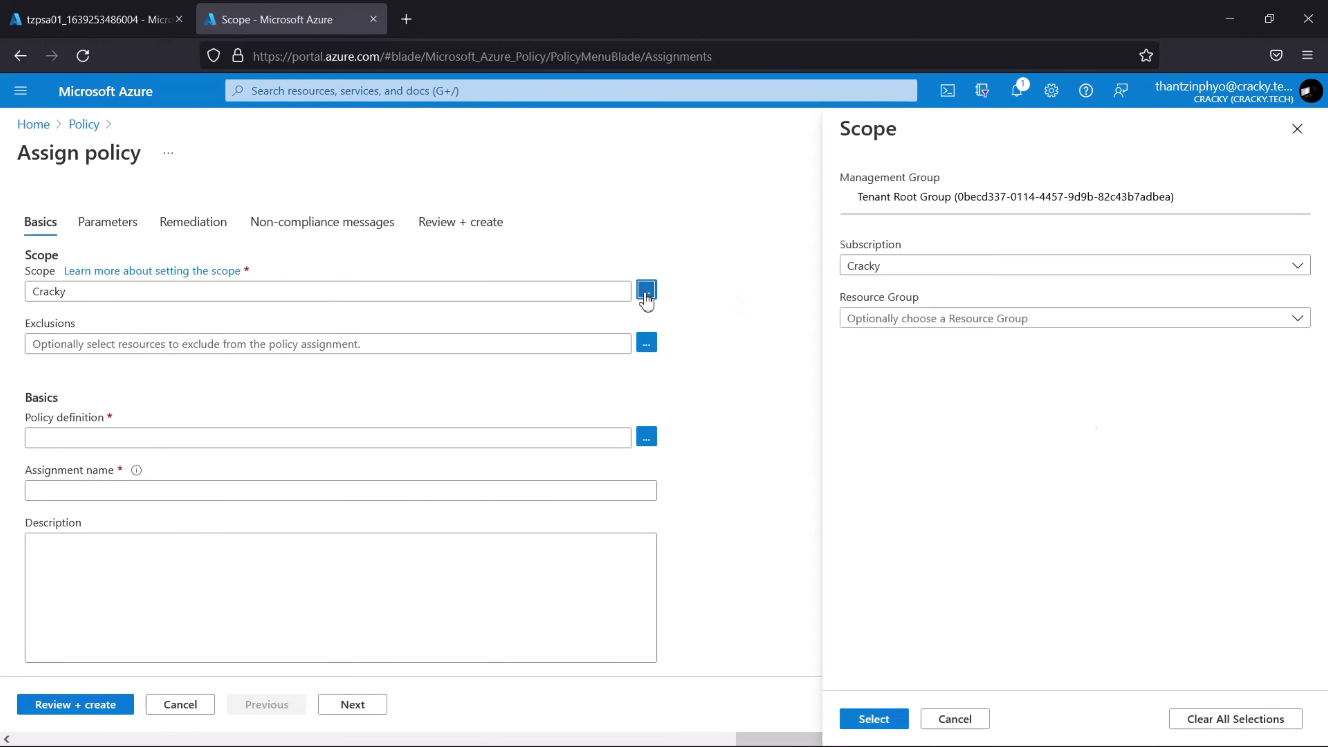
click(921, 324)
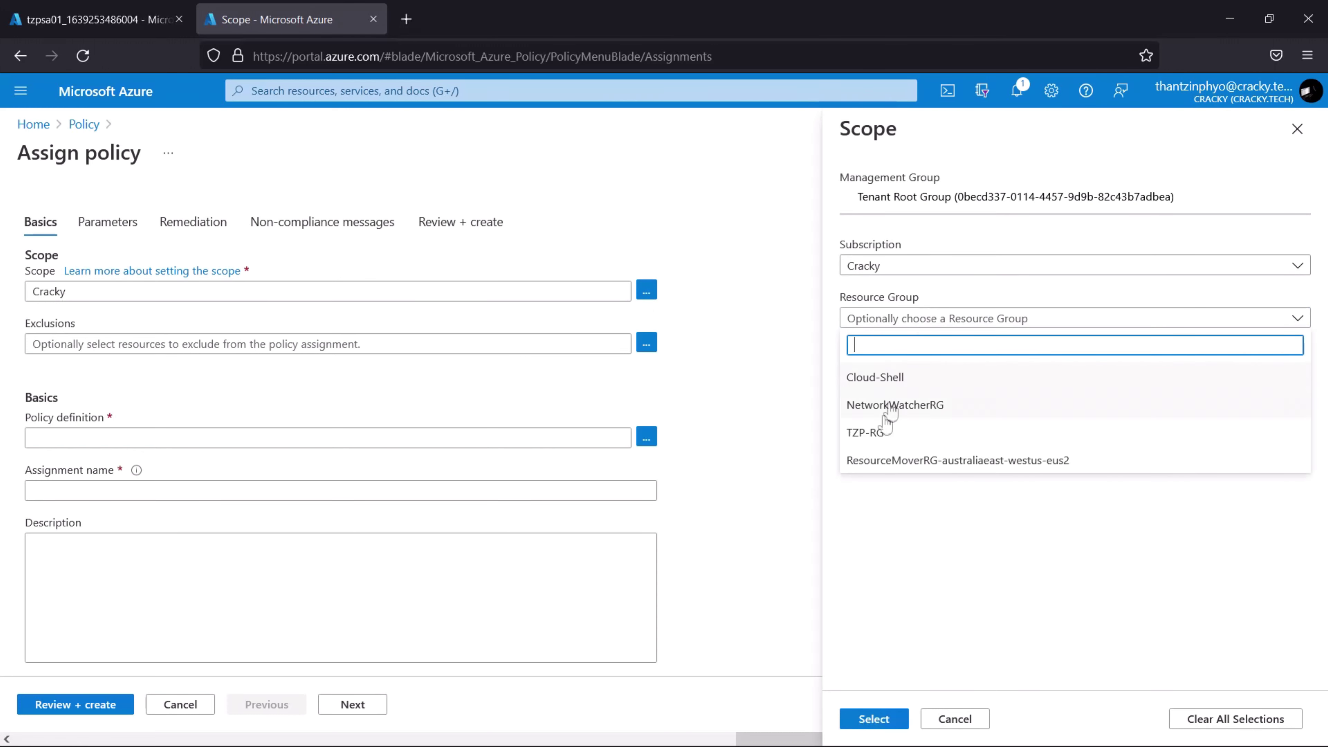
click(878, 436)
click(882, 724)
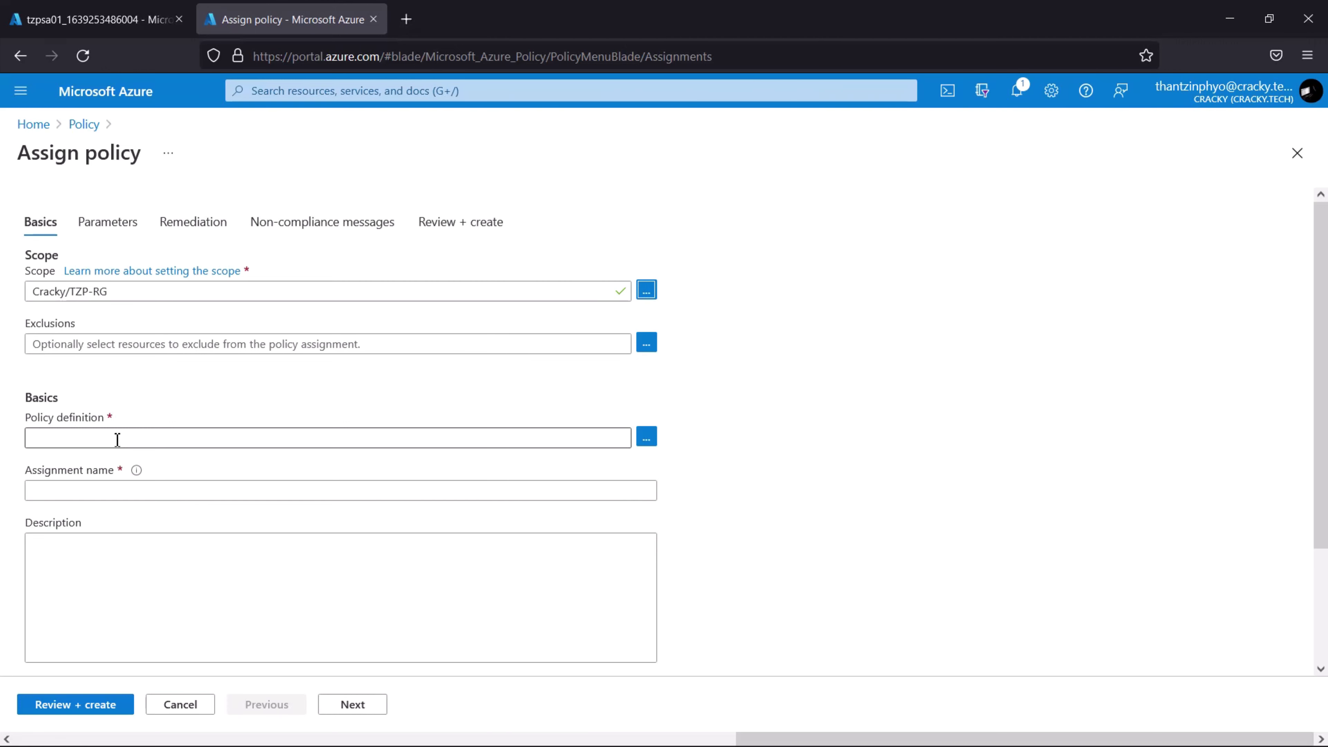
- Search the available definitions for "Inherit a tag" and choose the policy definition "Inherit a tag from the resource group if missing"
click(647, 437)
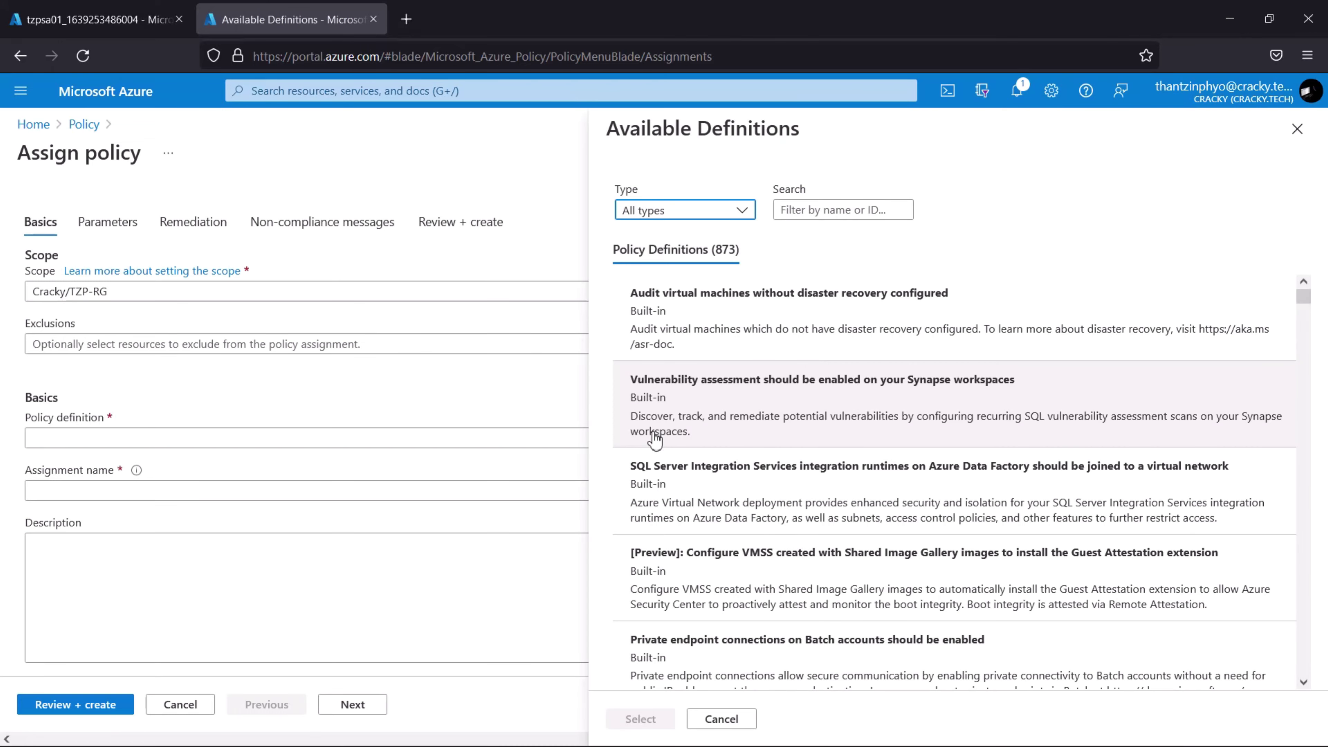
click(855, 211)
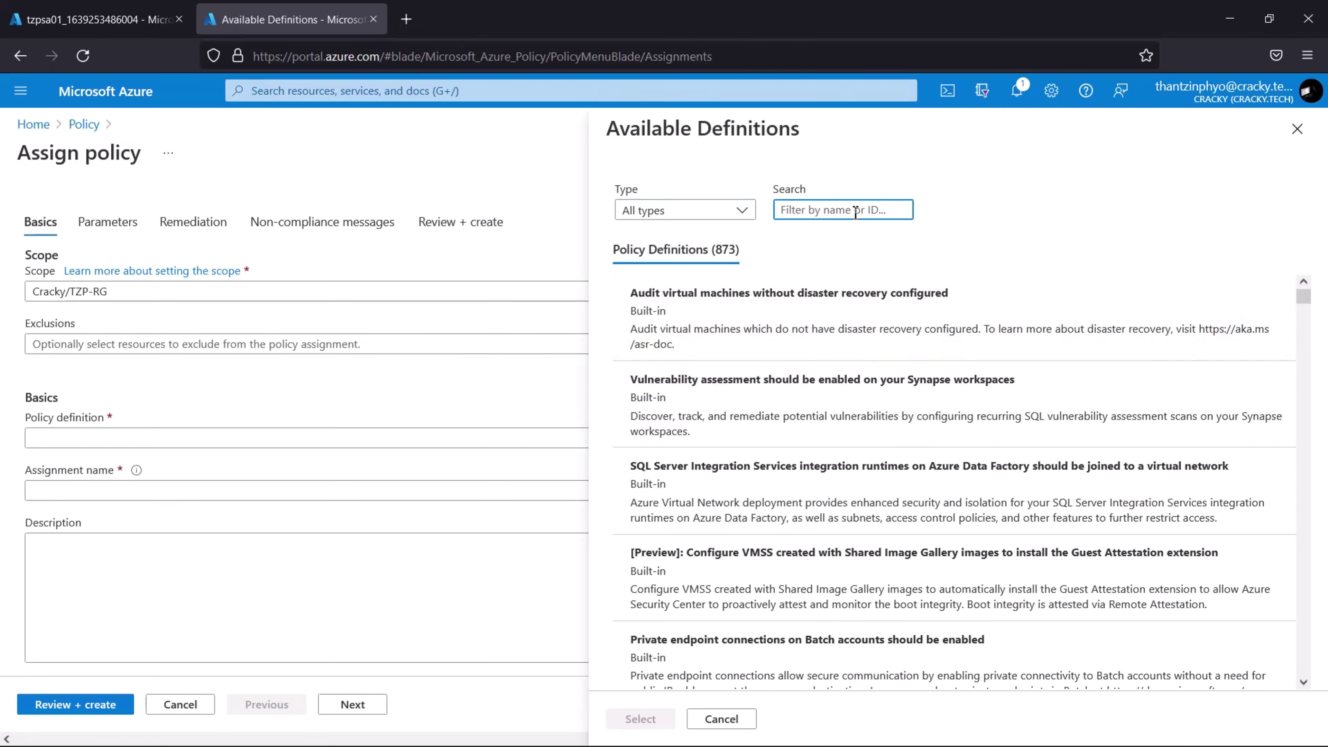
text(Inherit a tag)
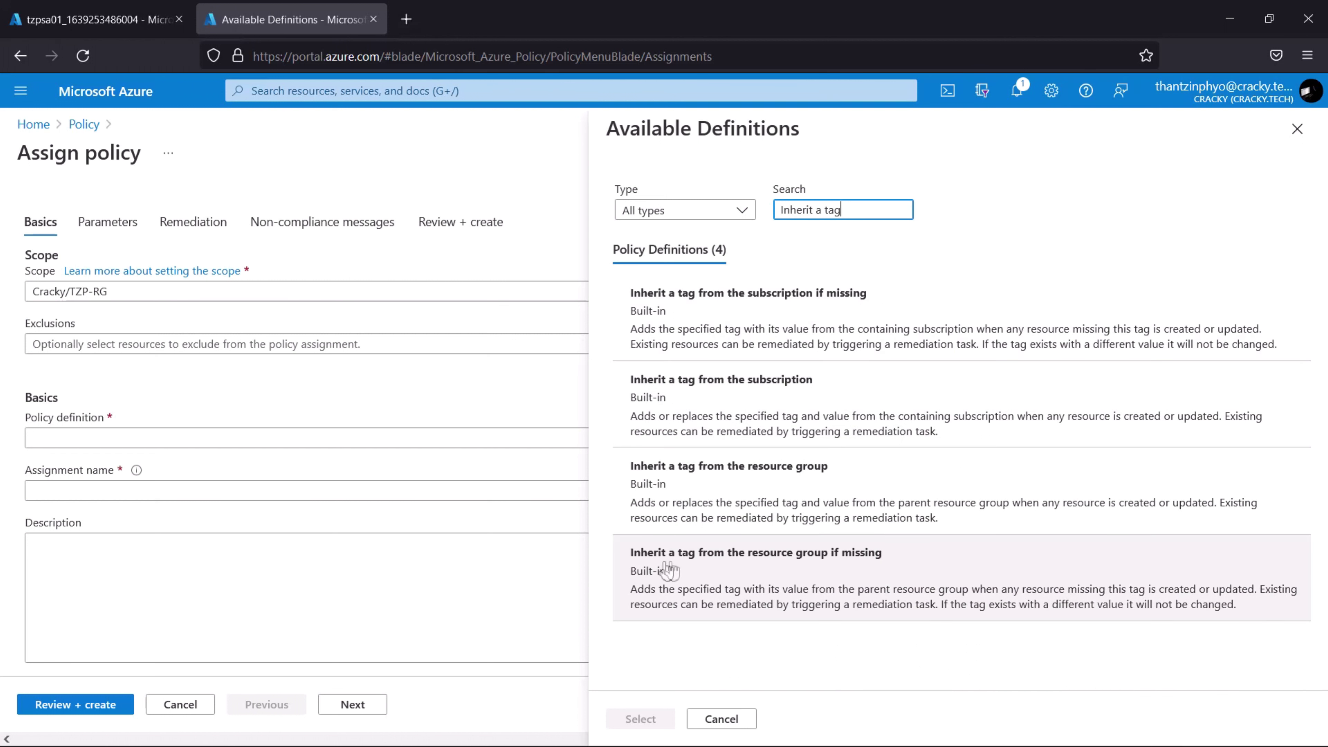
click(788, 572)
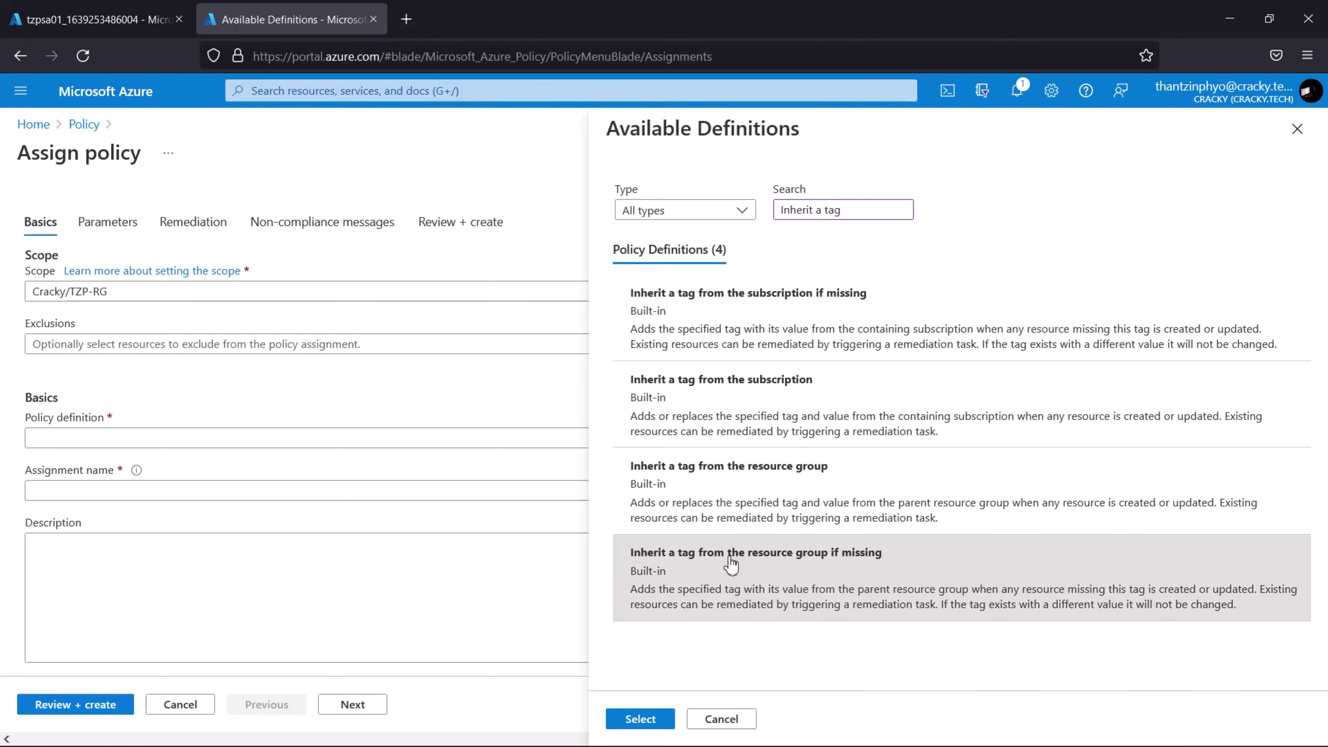
click(640, 718)
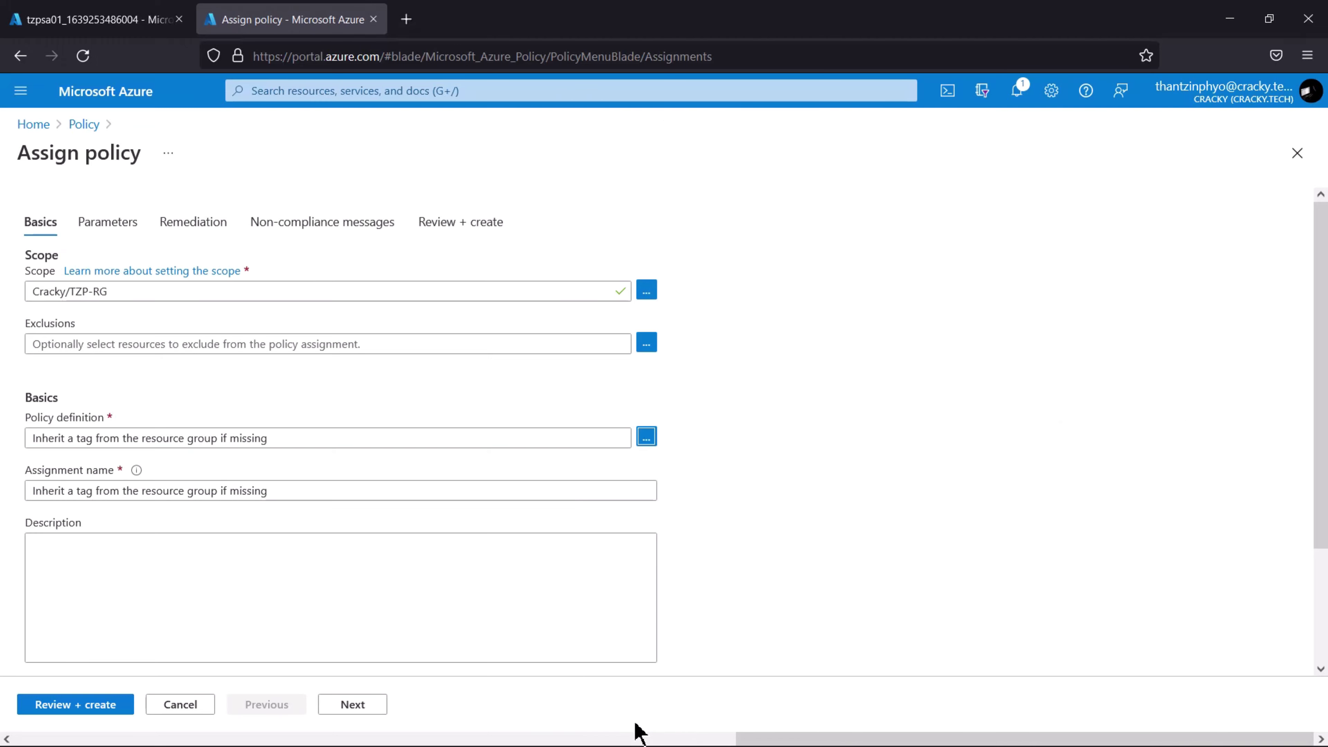
- Keep the remaining basic settings of the assignment and set its tag name parameter to Role
scroll(765, 519, down, 3)
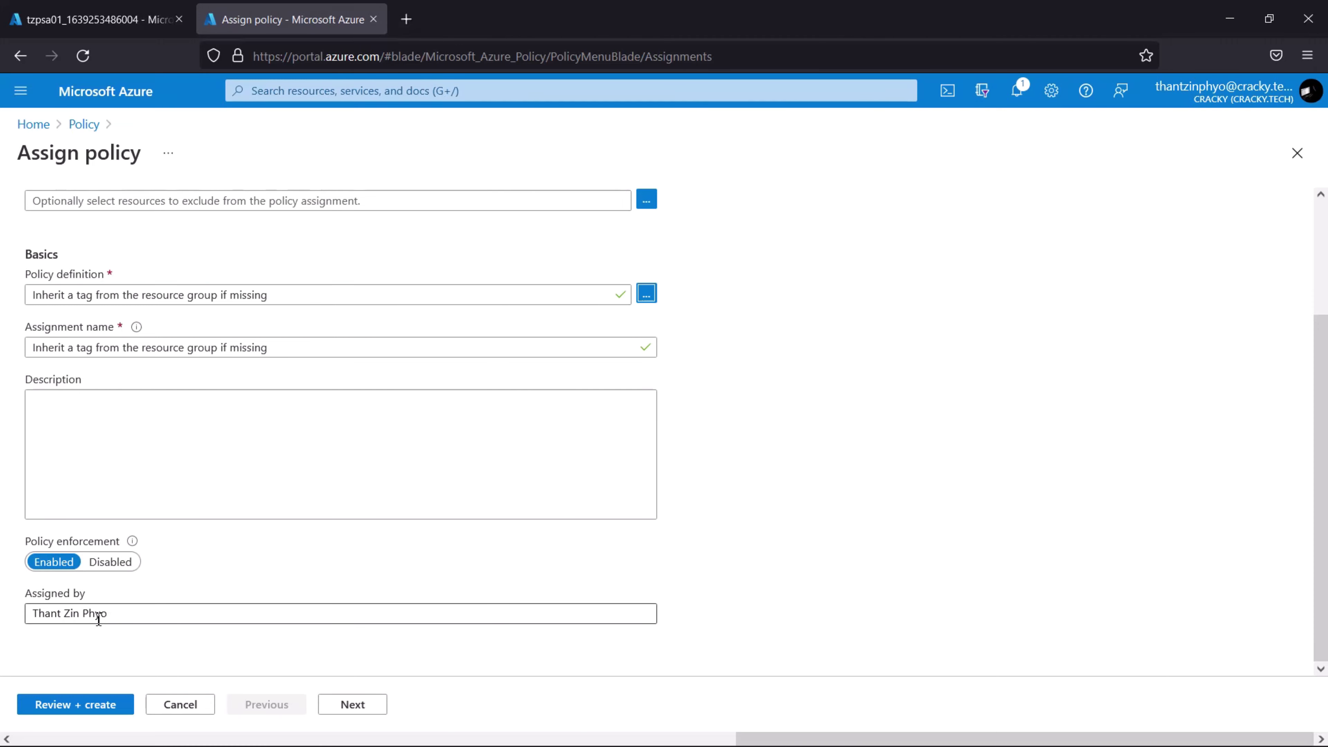
click(351, 705)
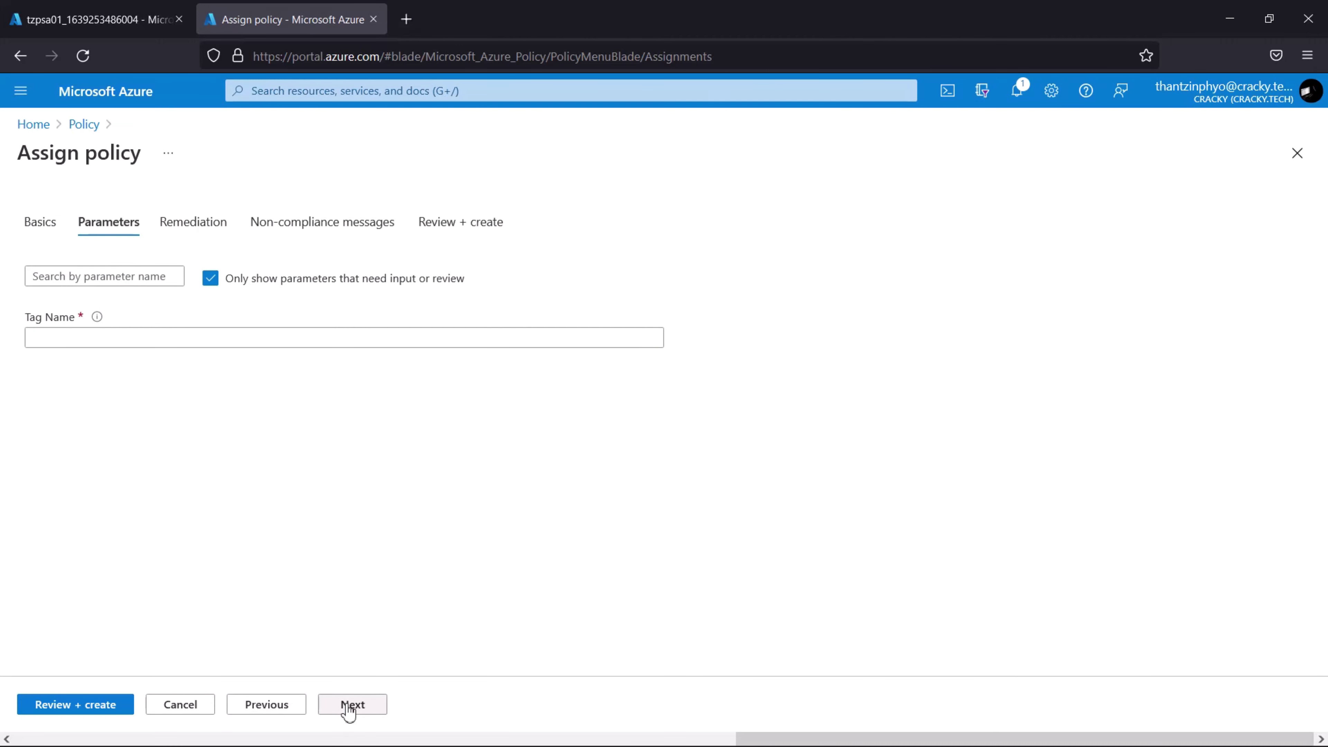
click(76, 335)
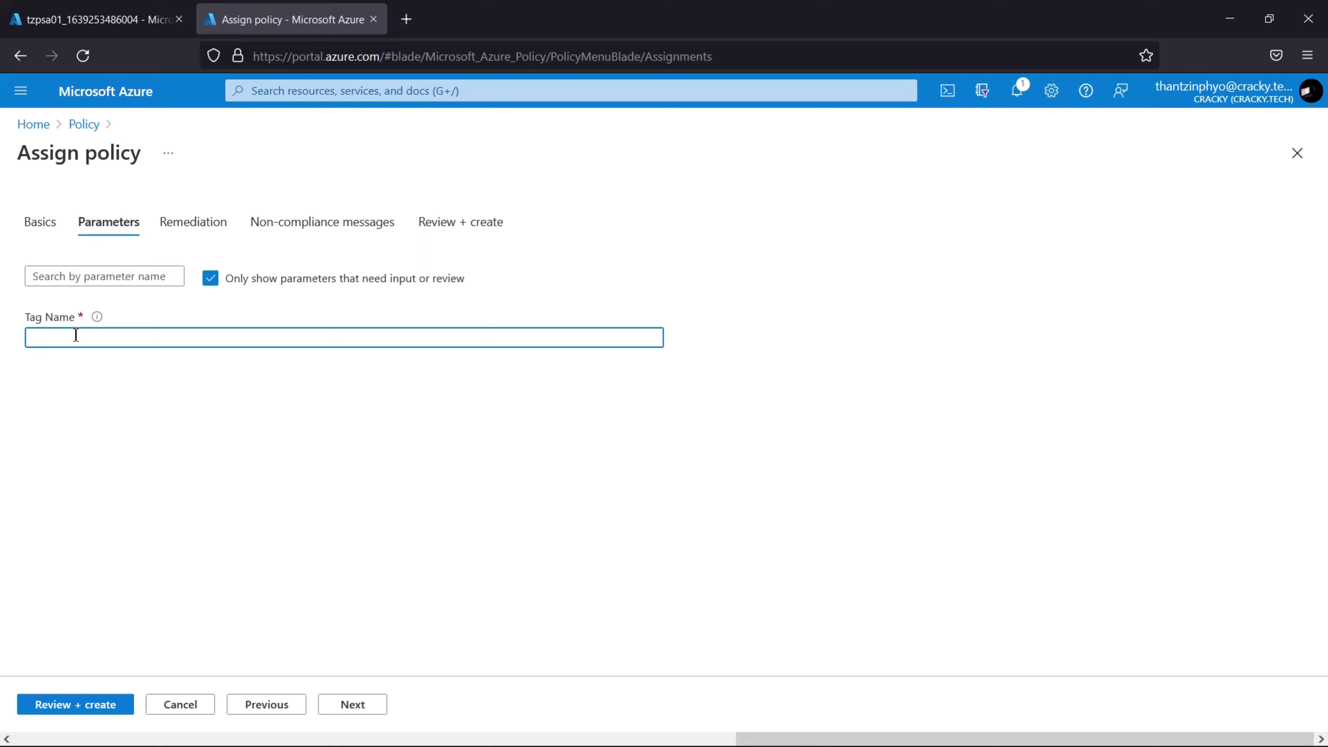
text(Role)
- Enable a remediation task for the tag inheritance policy, and review and create the assignment
click(201, 222)
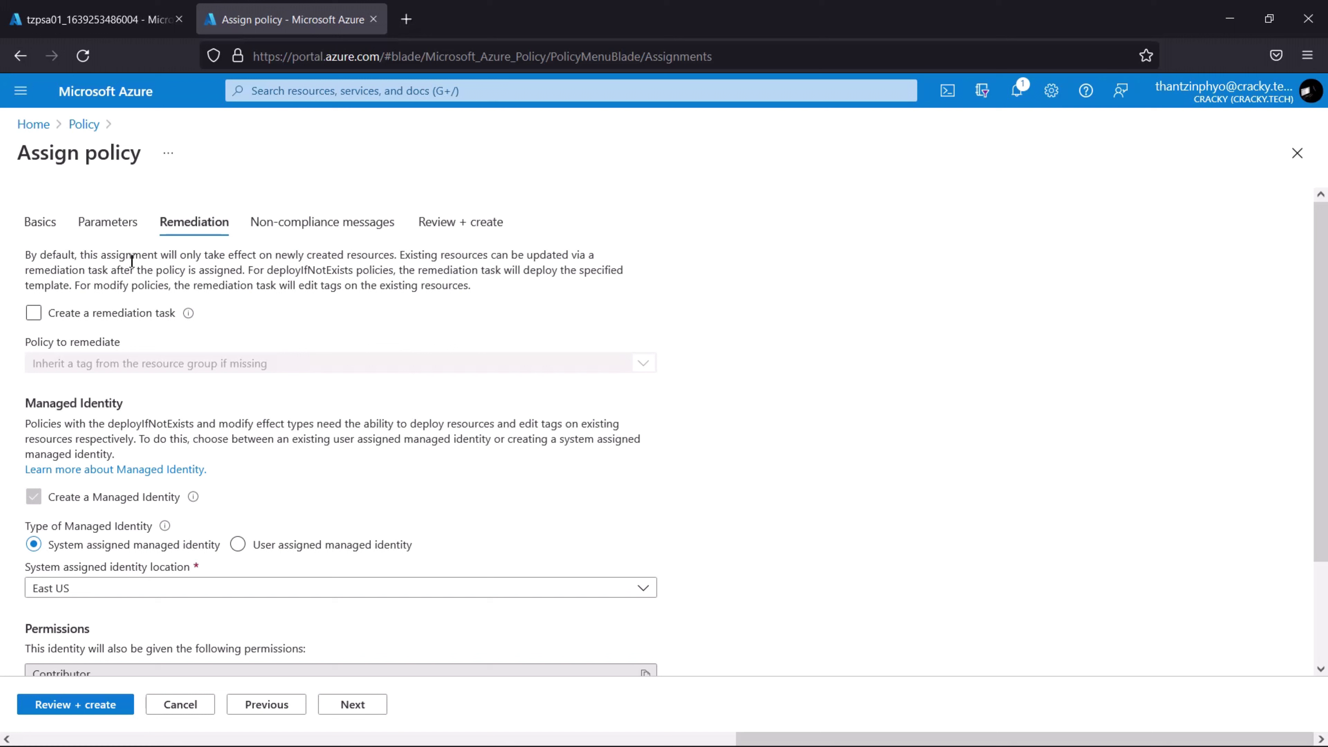
click(130, 320)
click(130, 323)
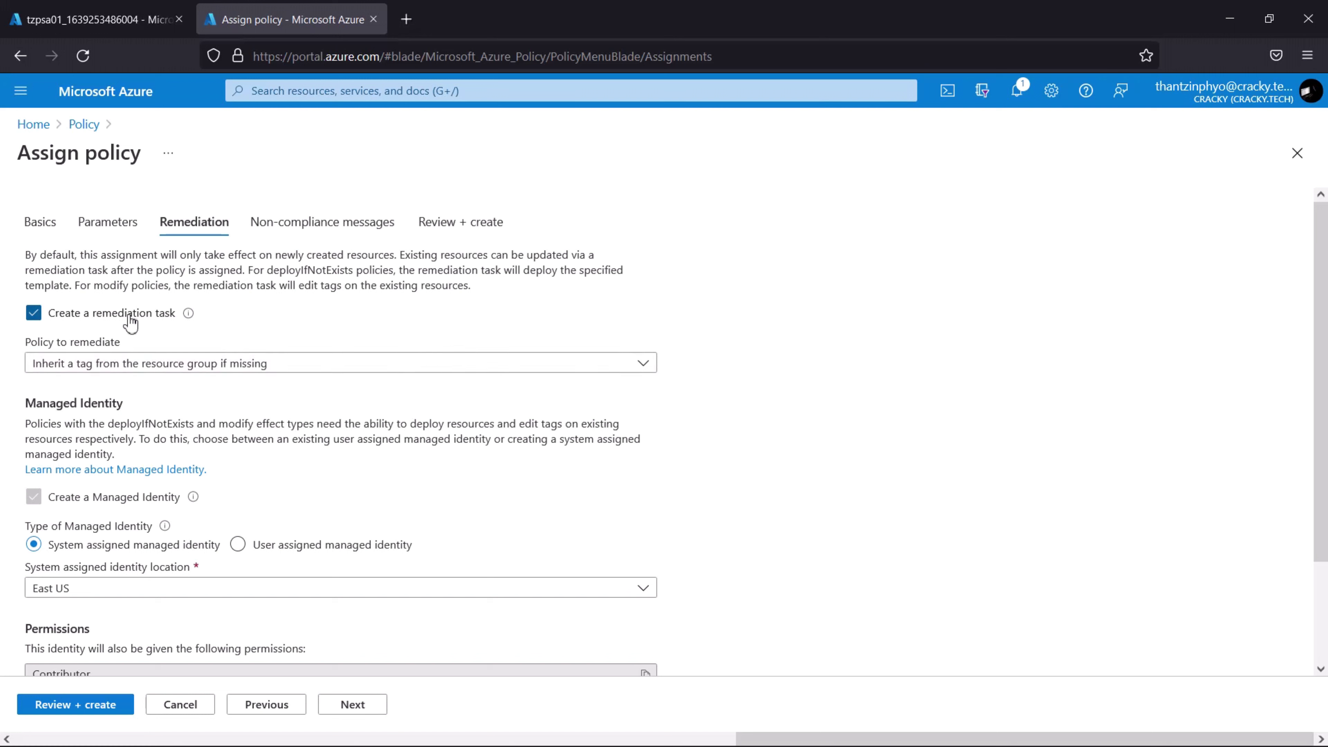
click(72, 704)
click(52, 704)
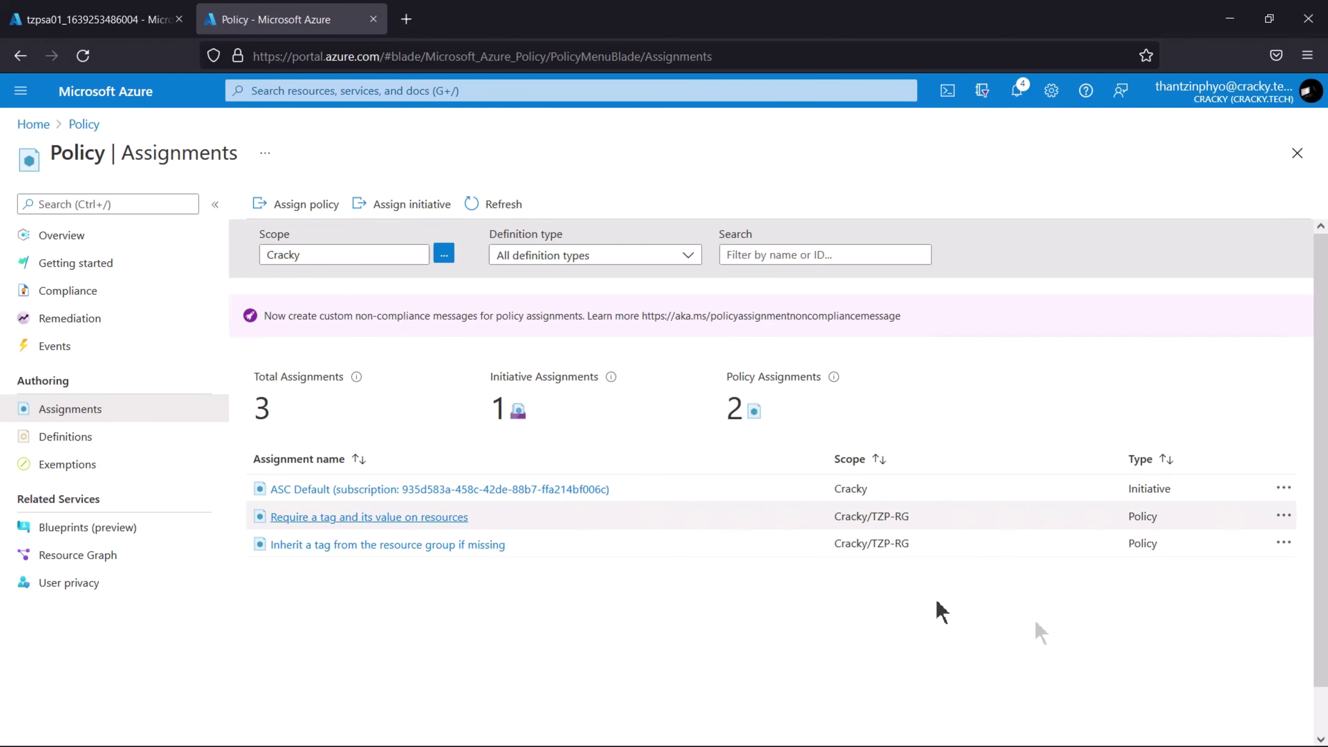
- Delete the policy assignment "Require a tag and its value on resources" from TZP-RG and reload the assignment list
click(1284, 516)
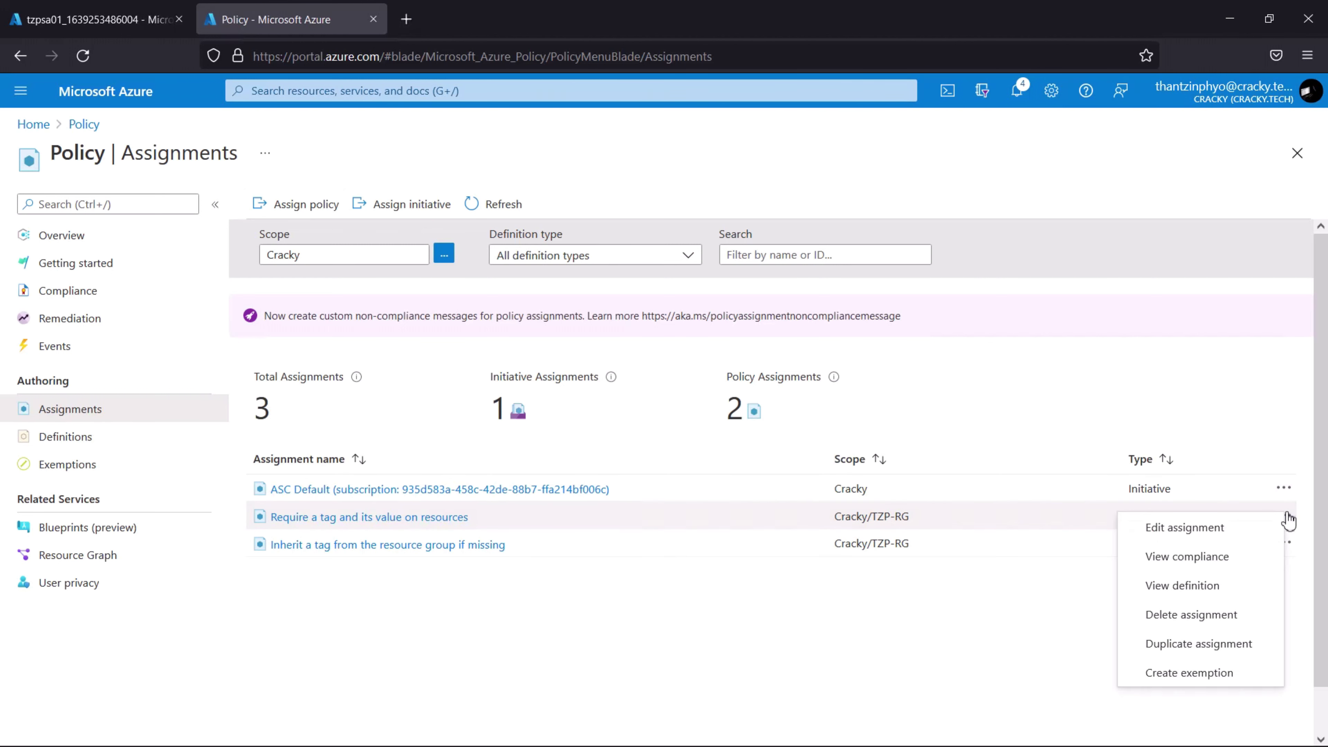
click(1194, 616)
click(882, 628)
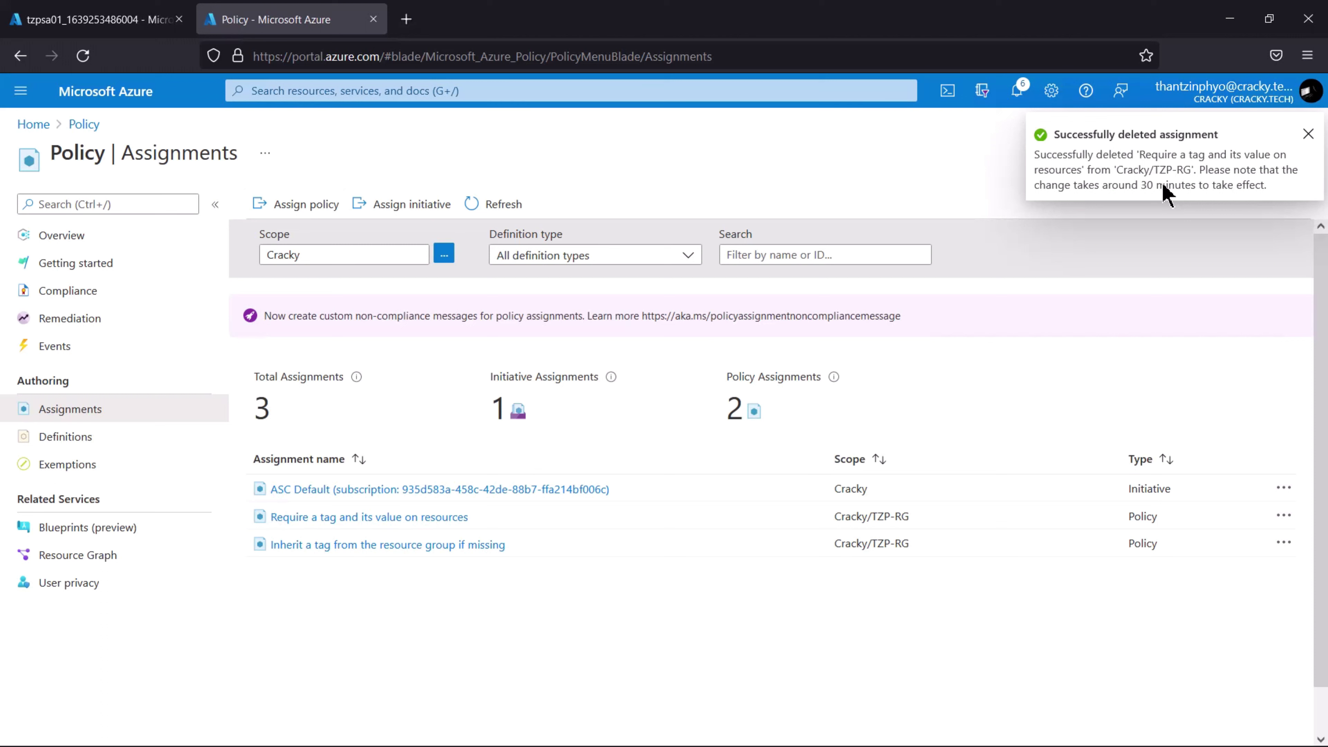
click(493, 203)
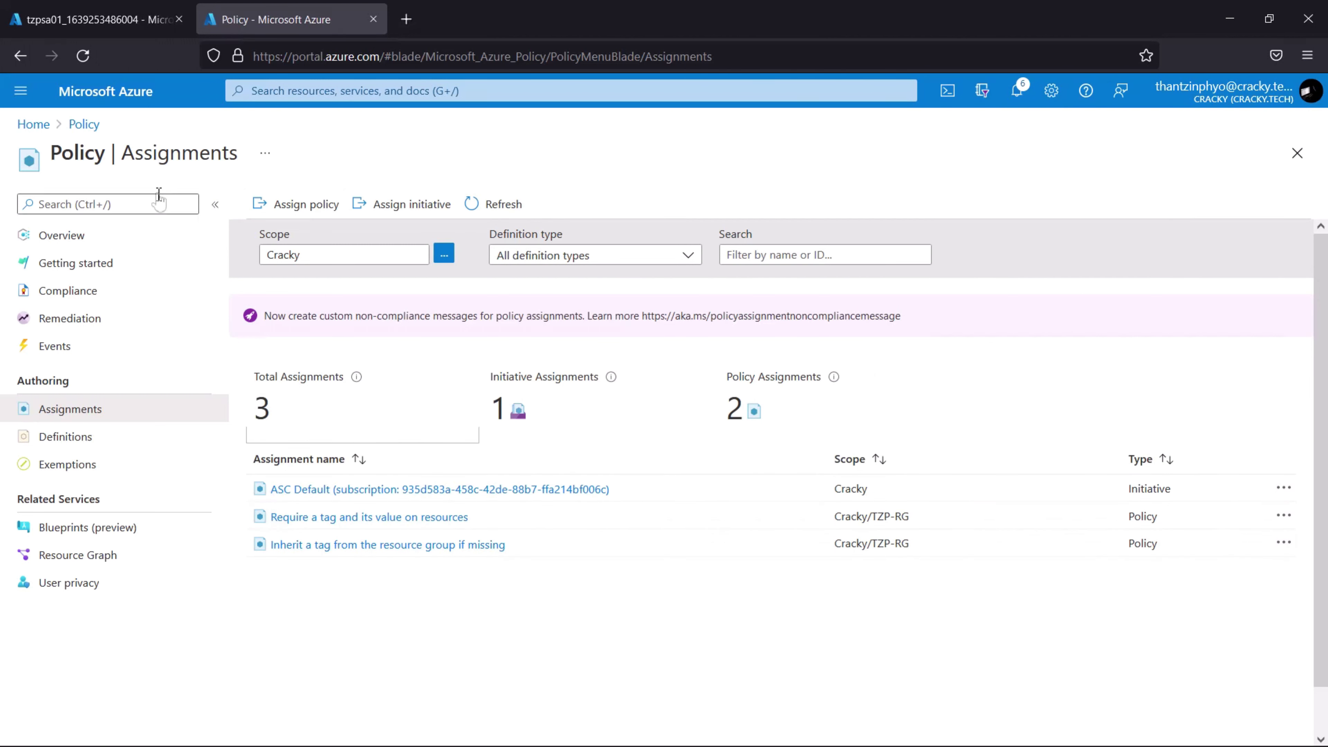
click(84, 56)
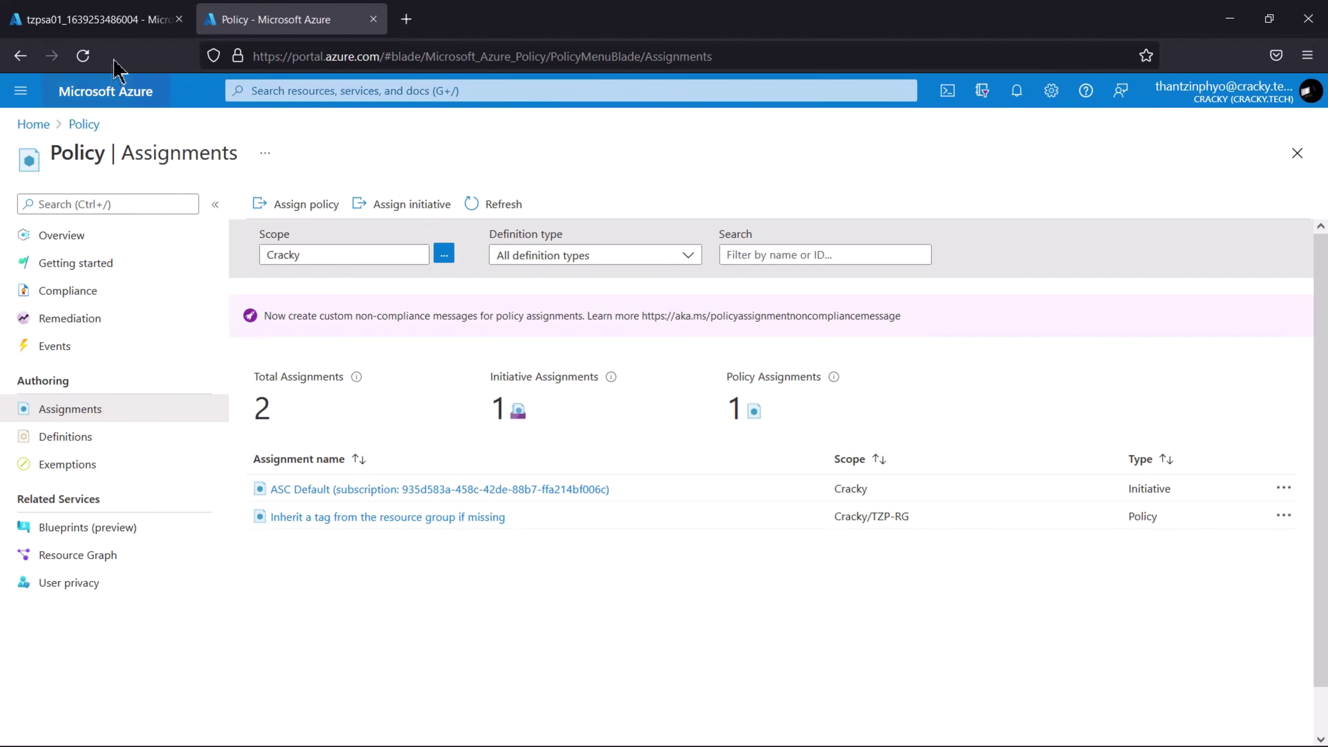
- Switch to the other open portal page, go to the storage accounts, and start creating a new one
click(123, 30)
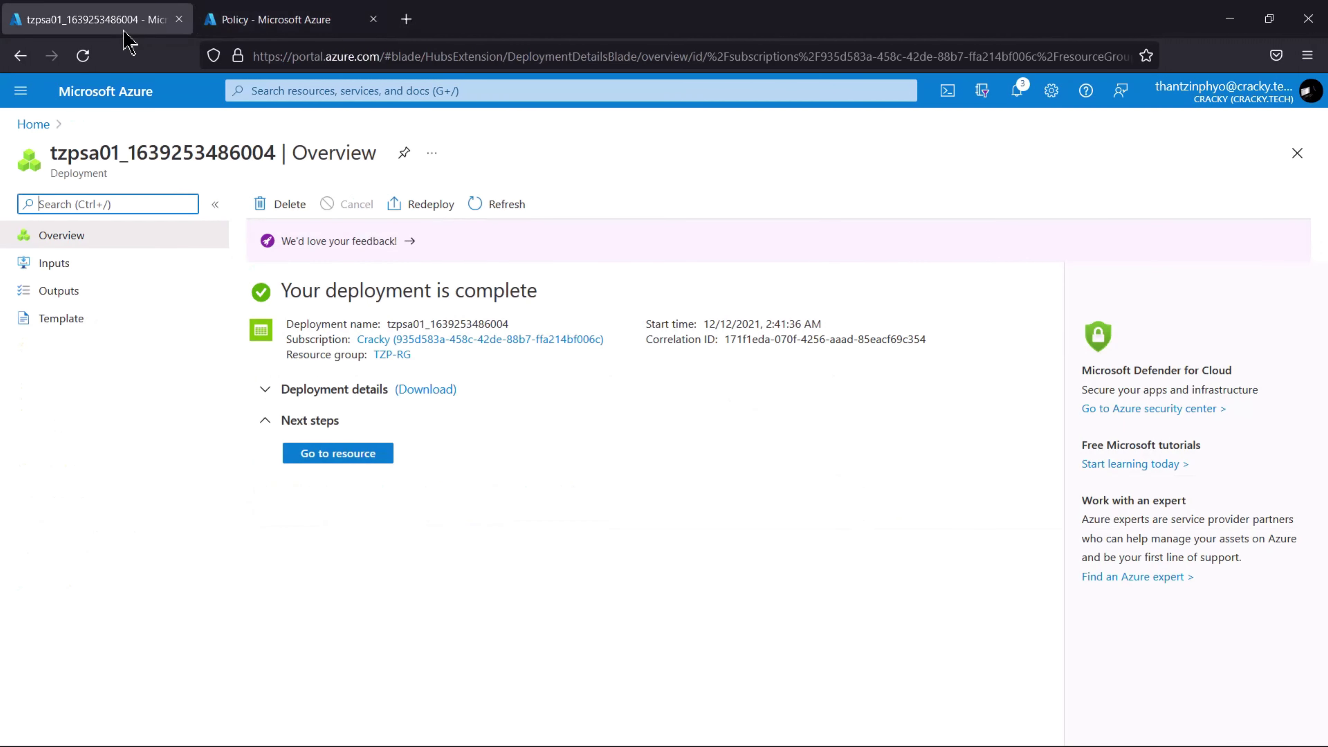
click(317, 92)
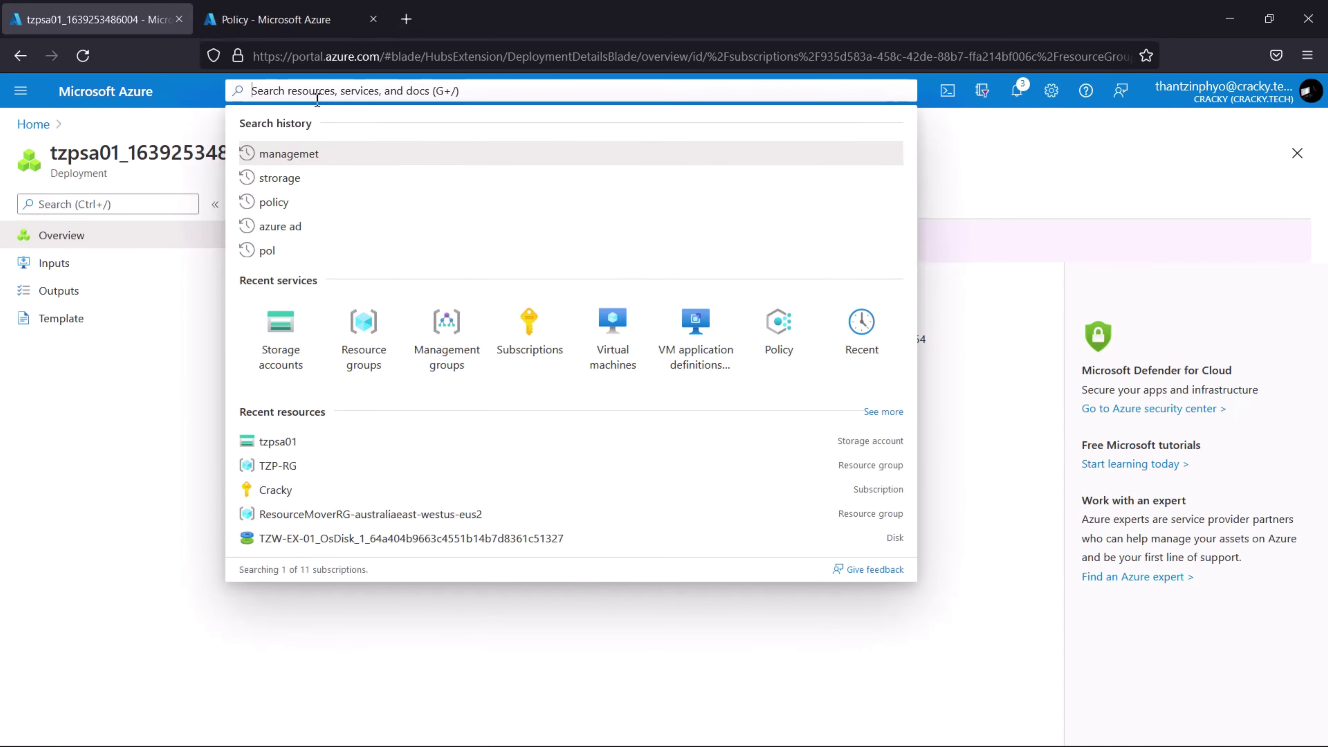
click(308, 334)
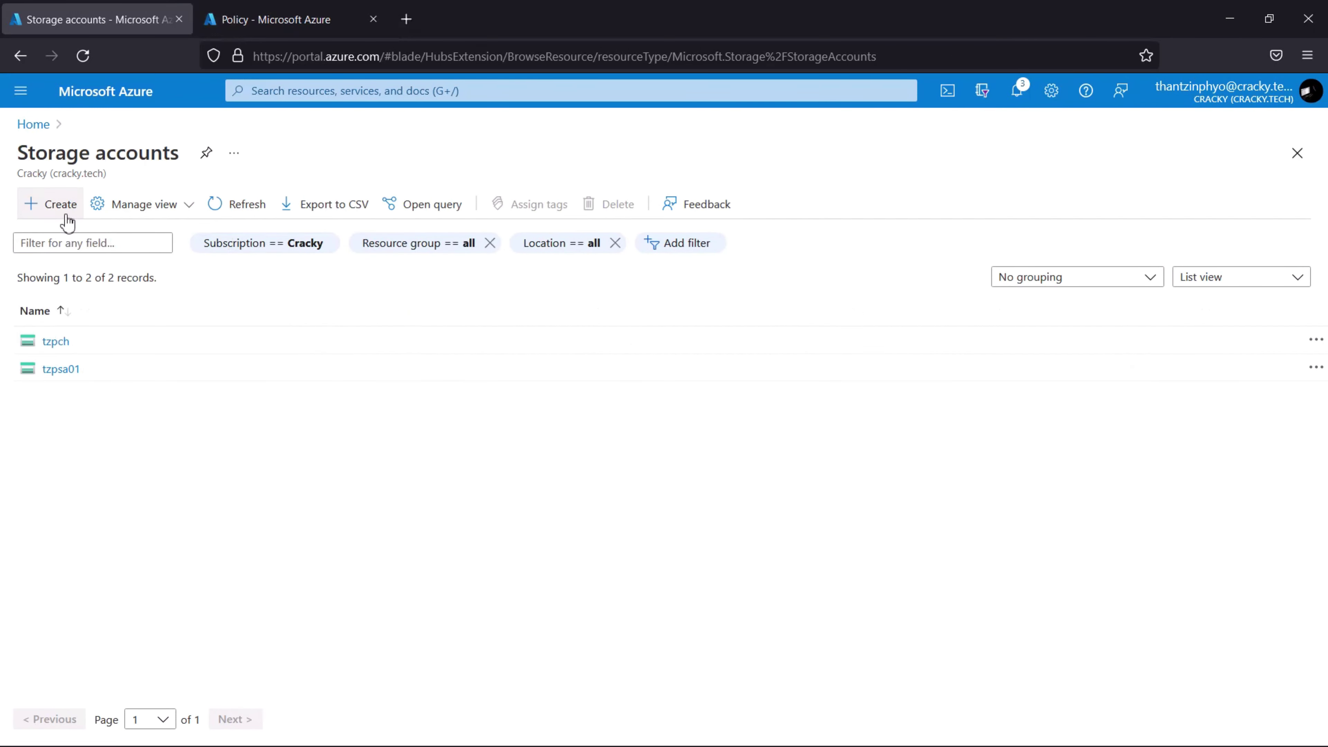
click(62, 205)
- Set the new storage account's resource group to TZP-RG and its name to tzpsa02, and check its validation
scroll(387, 452, down, 5)
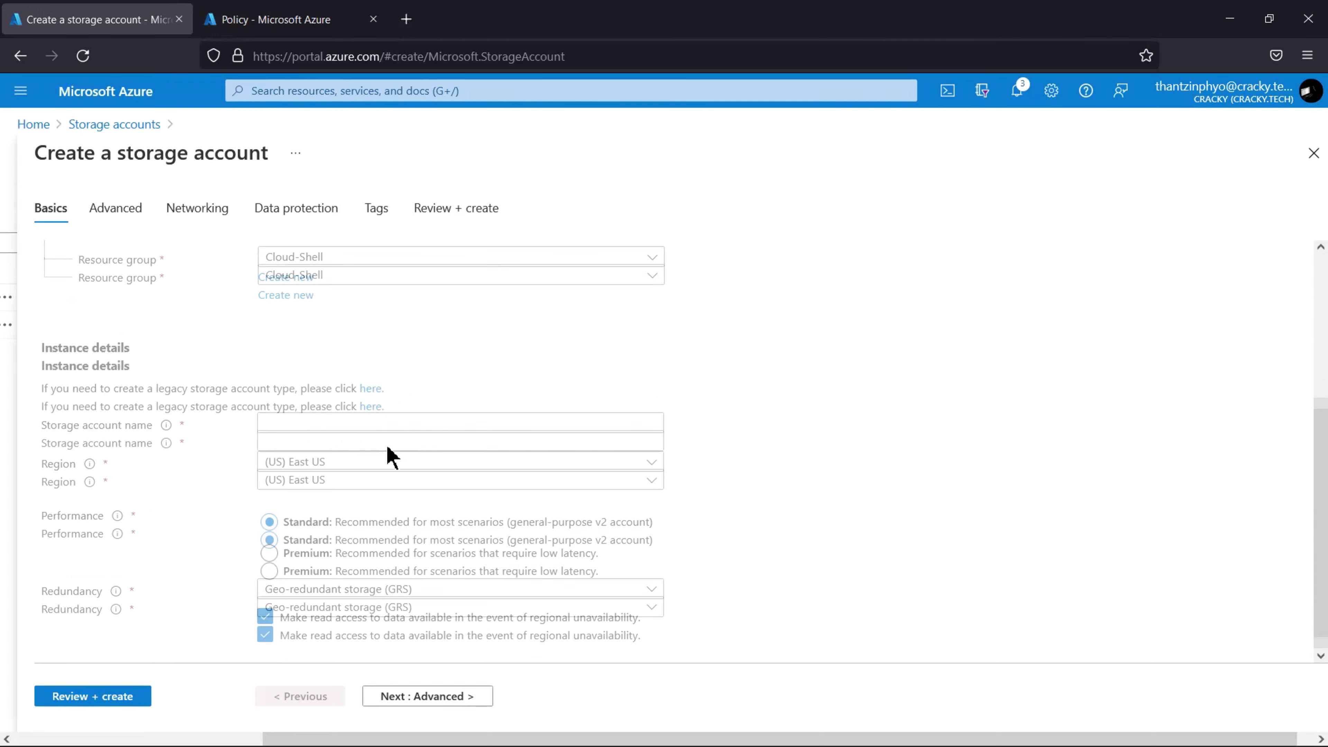
click(340, 265)
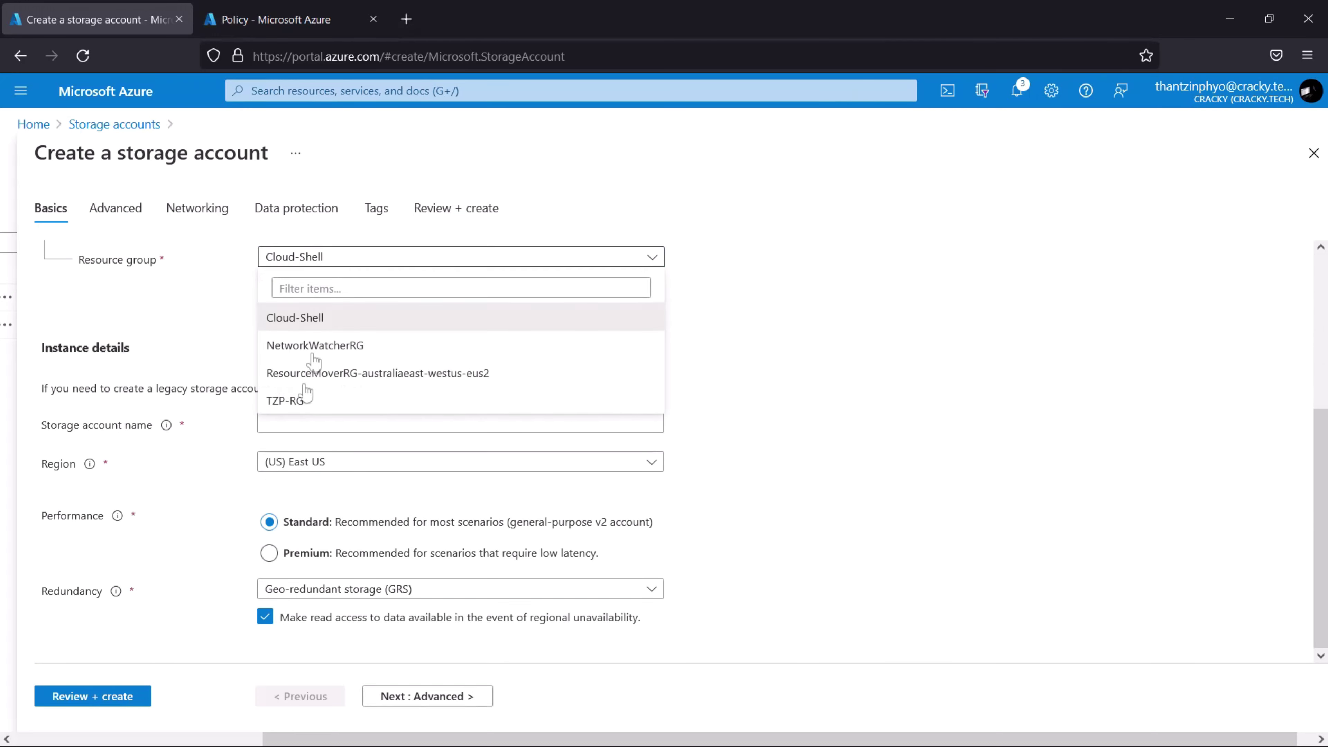
click(303, 402)
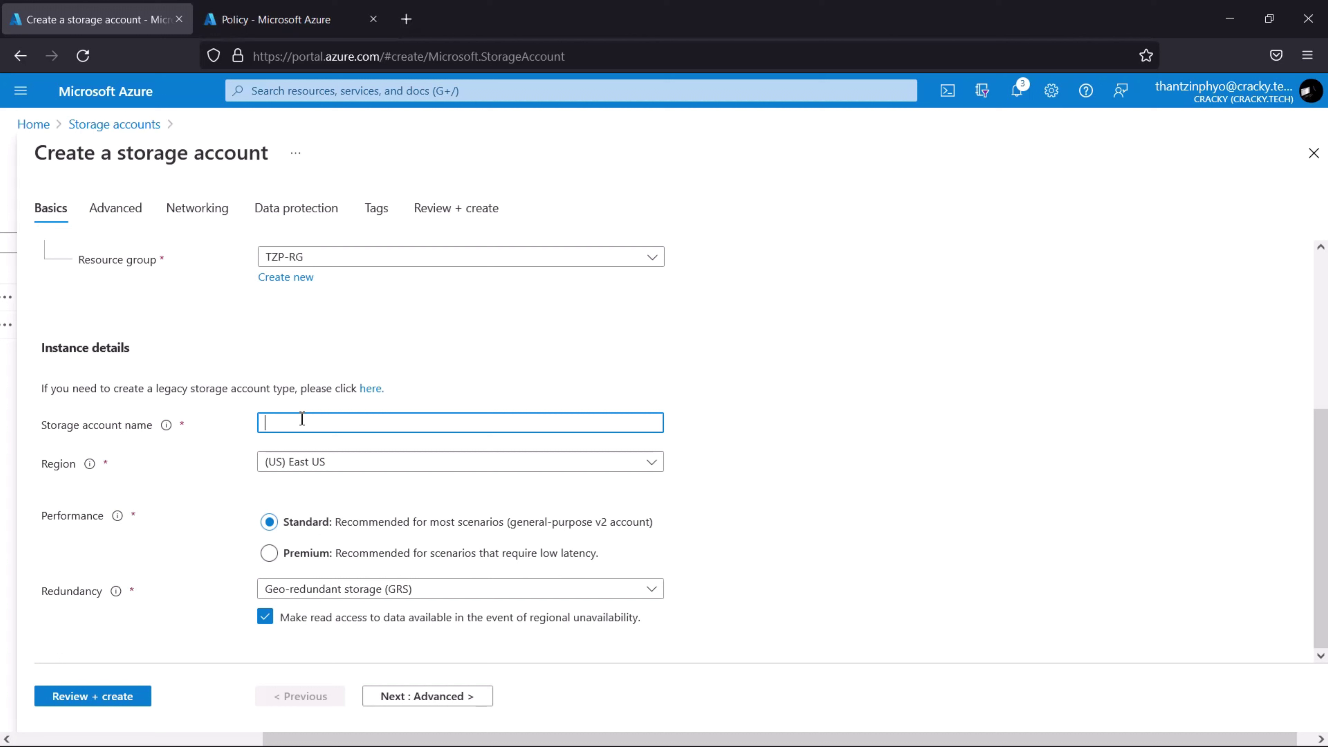
text(tzpsa02)
click(113, 704)
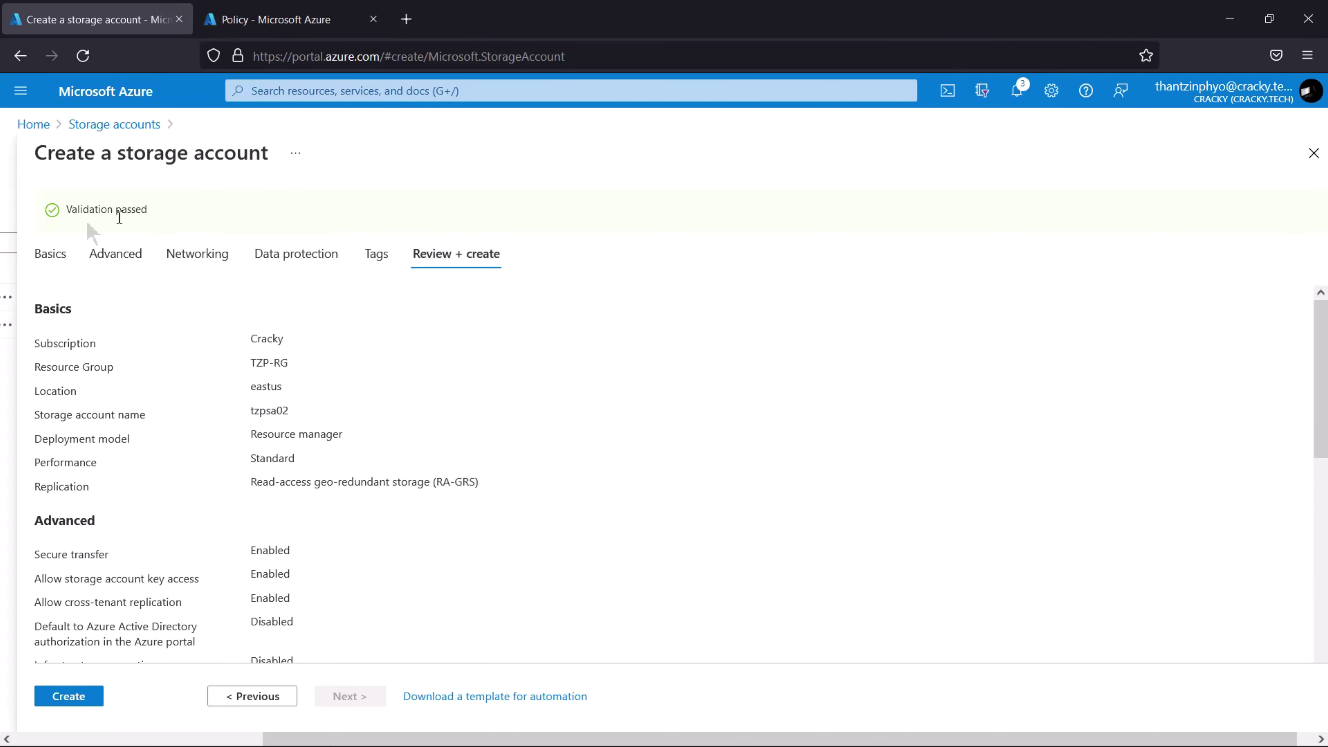
drag(67, 209, 166, 217)
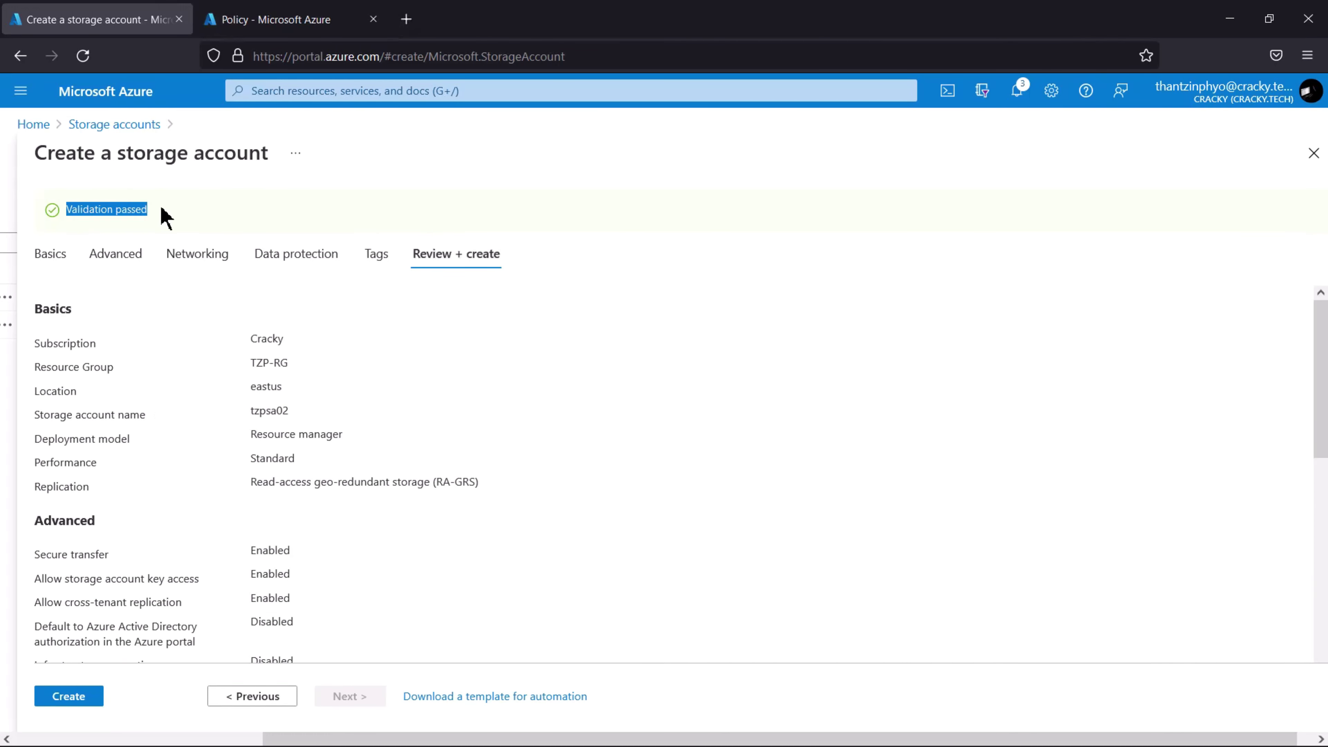
- Create the tzpsa02 storage account with its tags left empty, and view the tags of the deployed account
click(162, 214)
click(377, 254)
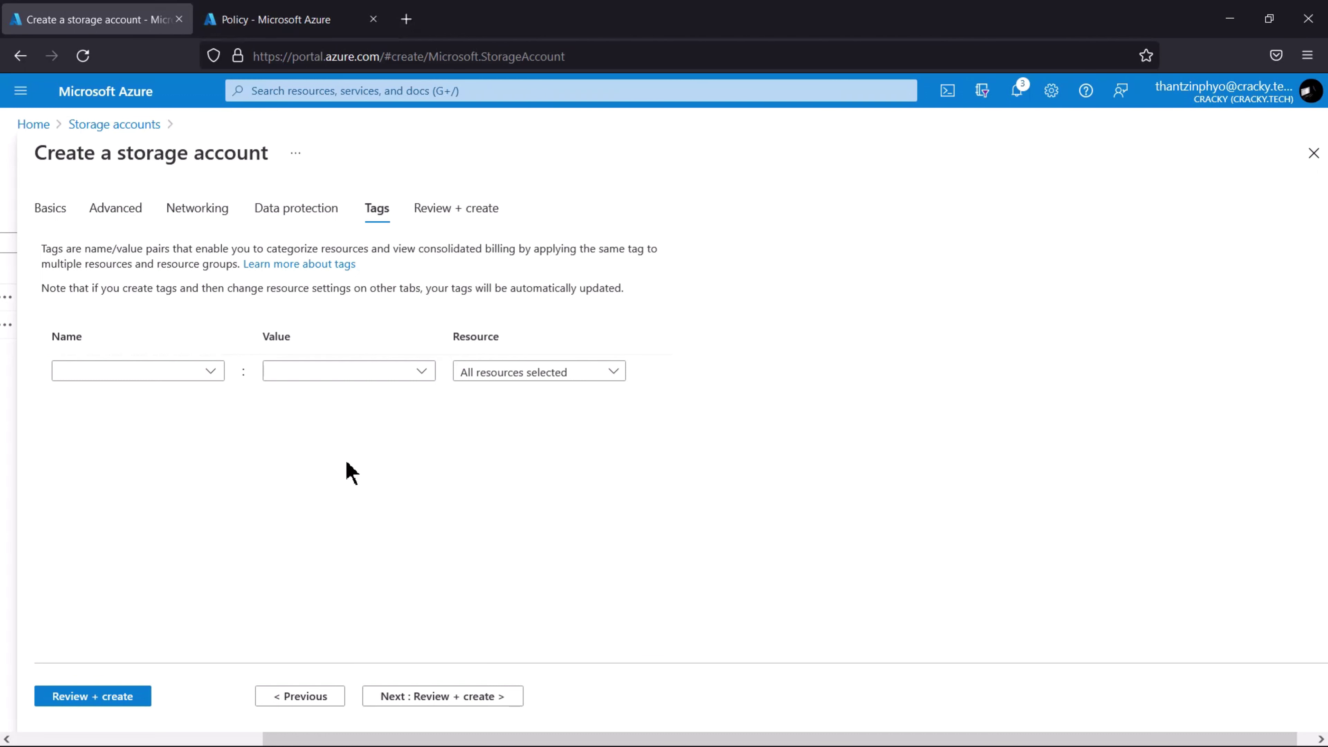
click(454, 212)
click(69, 697)
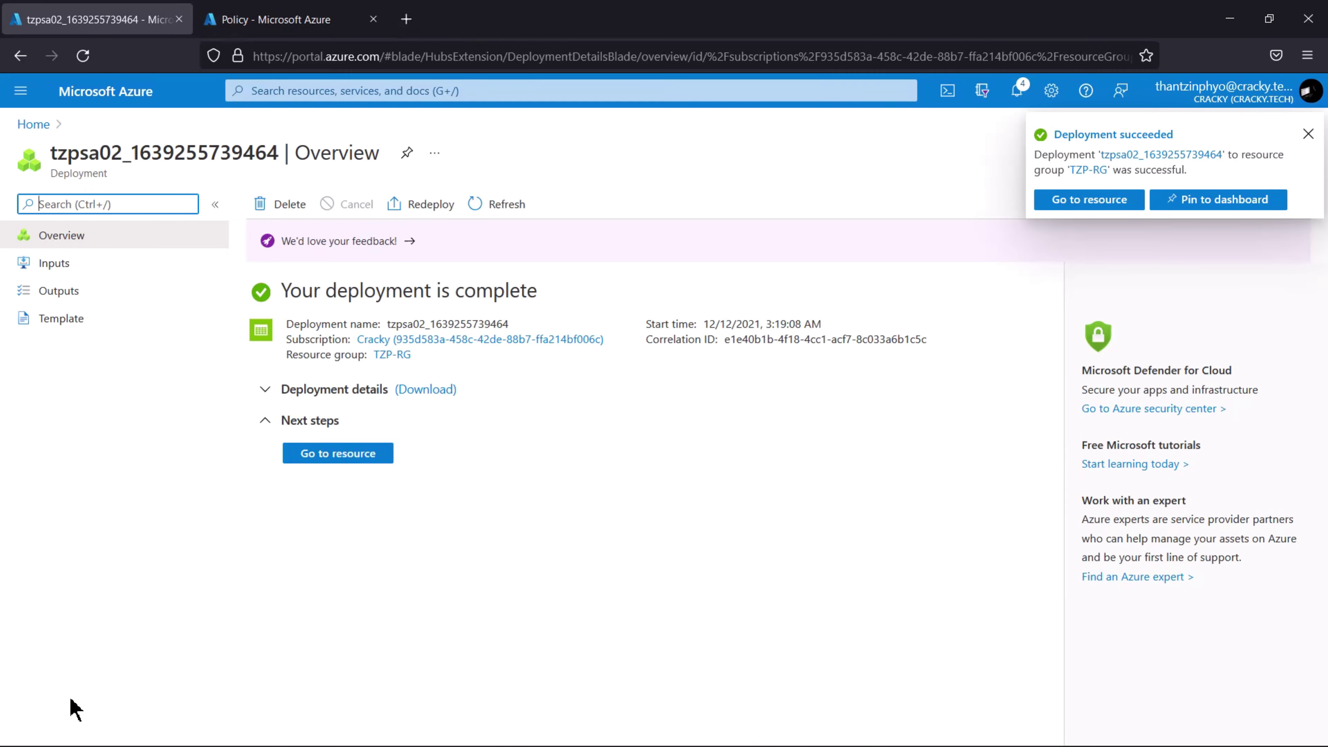
click(342, 456)
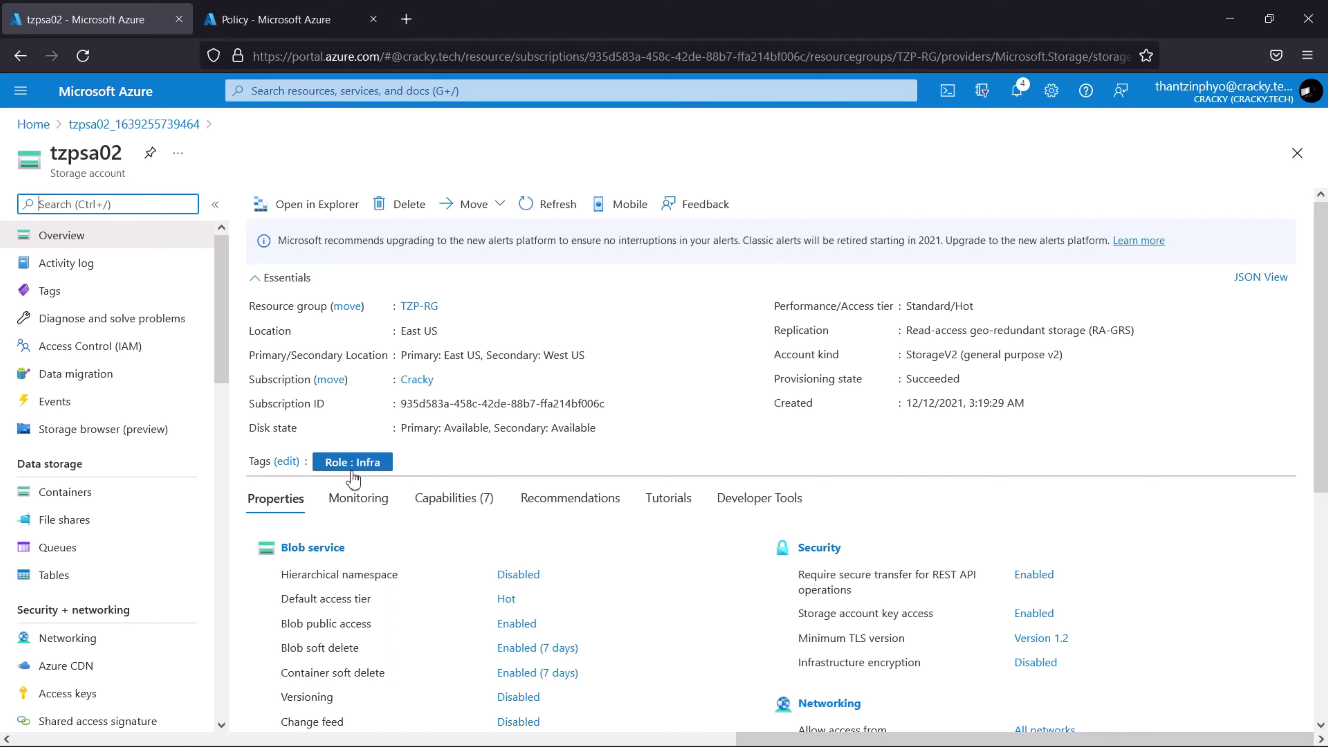
click(63, 297)
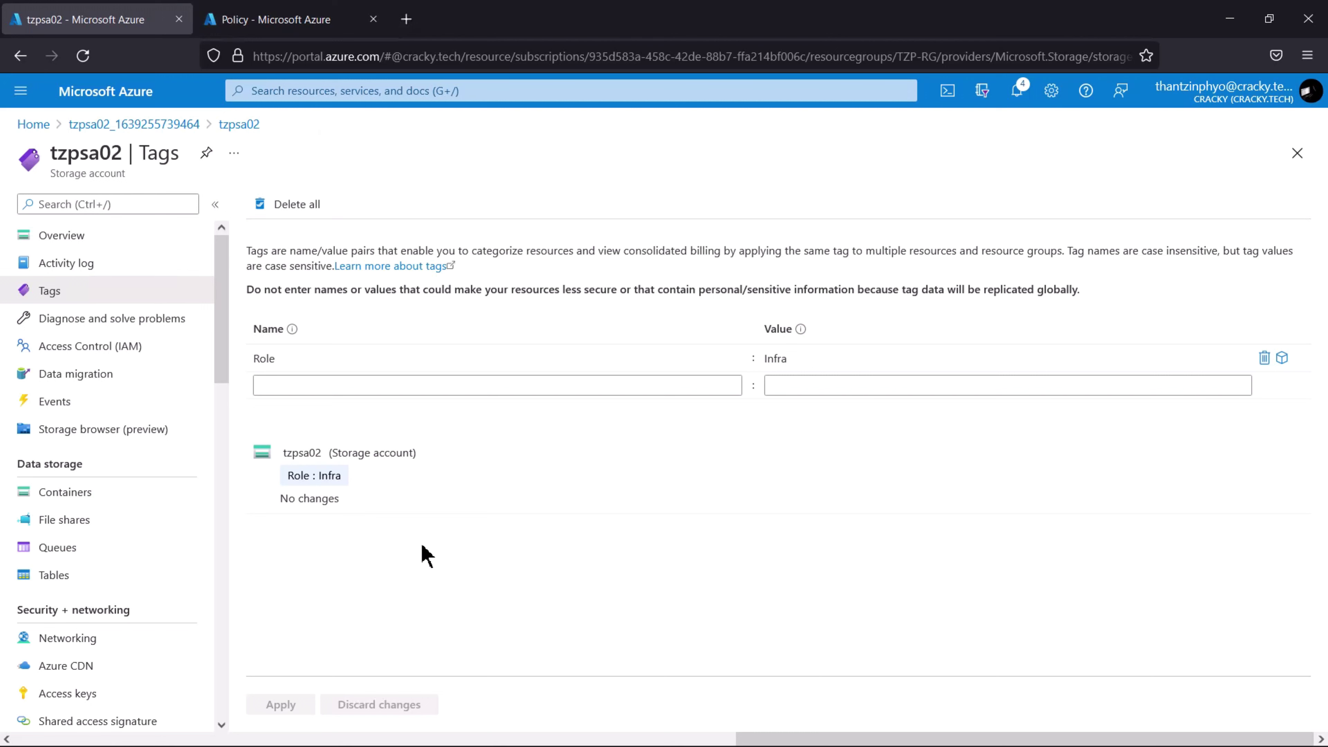
- On the other open portal page, delete the policy assignment "Inherit a tag from the resource group if missing" from TZP-RG and reload the list
click(291, 21)
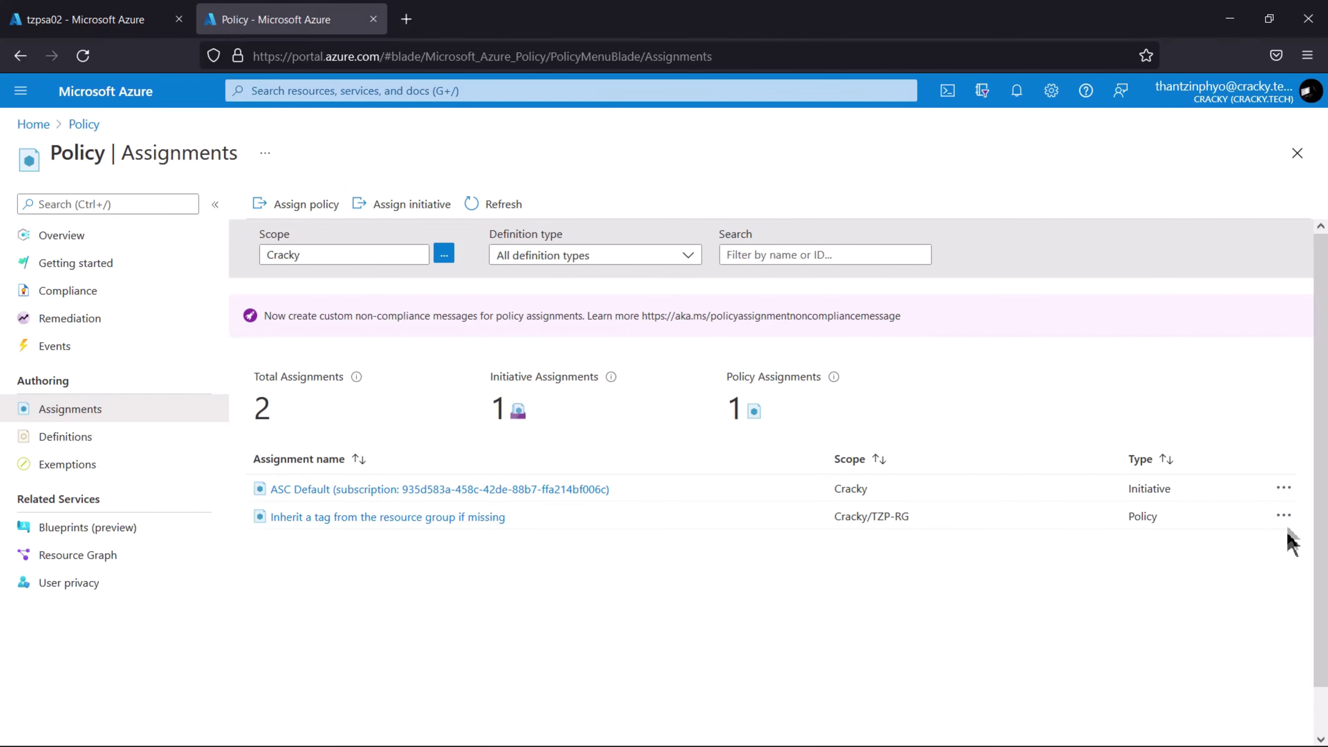
click(1284, 516)
click(1197, 613)
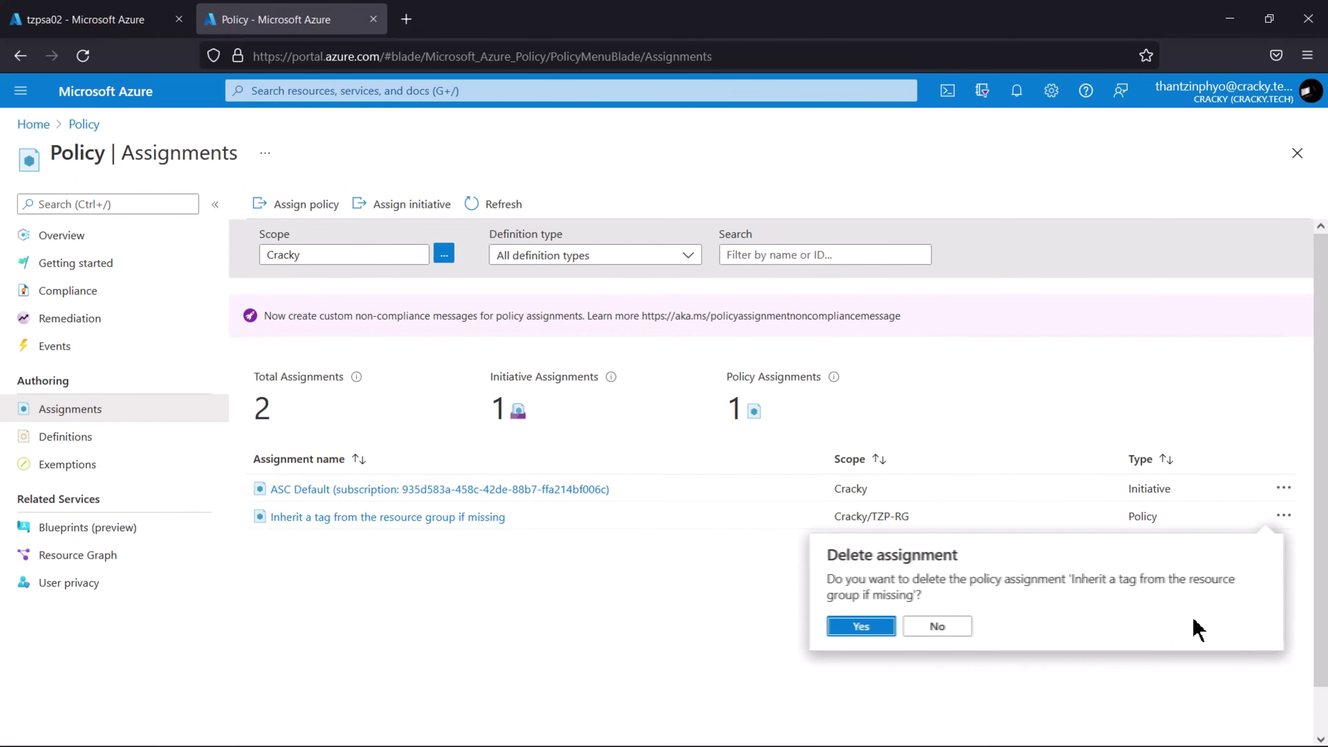
click(883, 628)
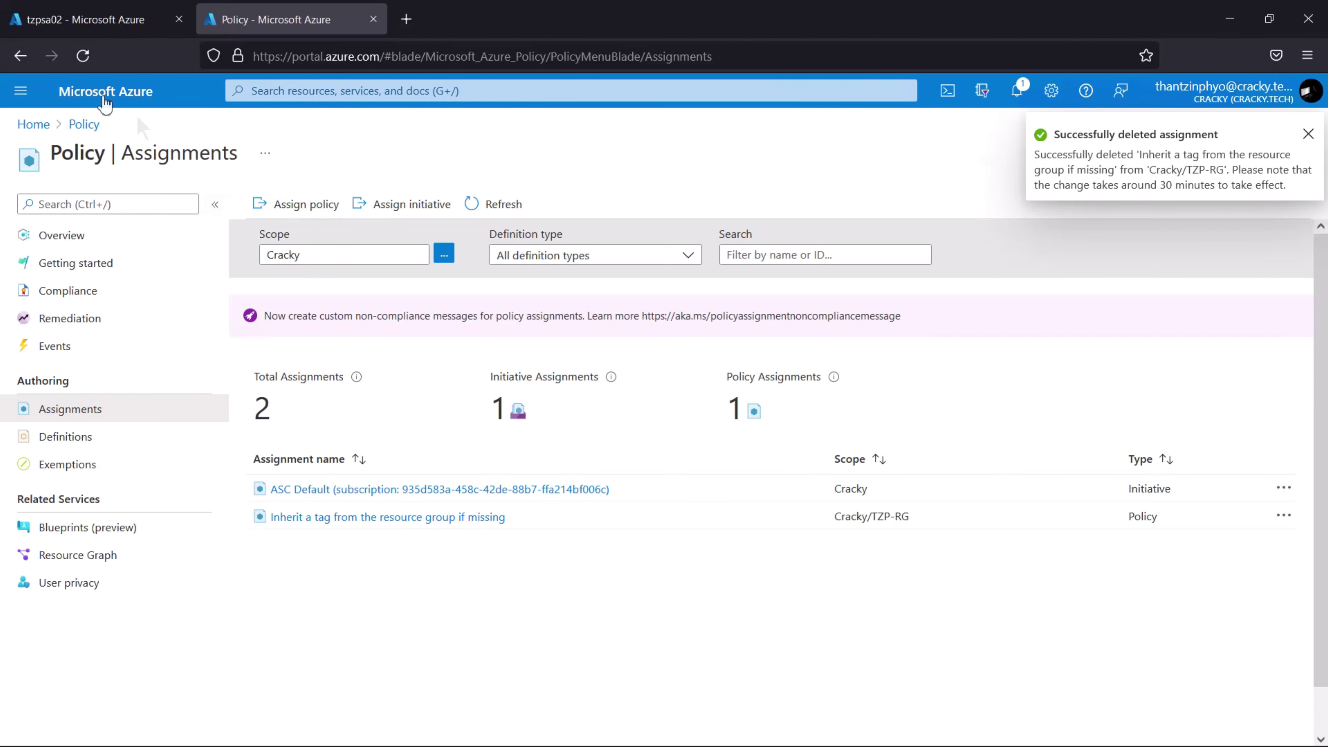
click(82, 55)
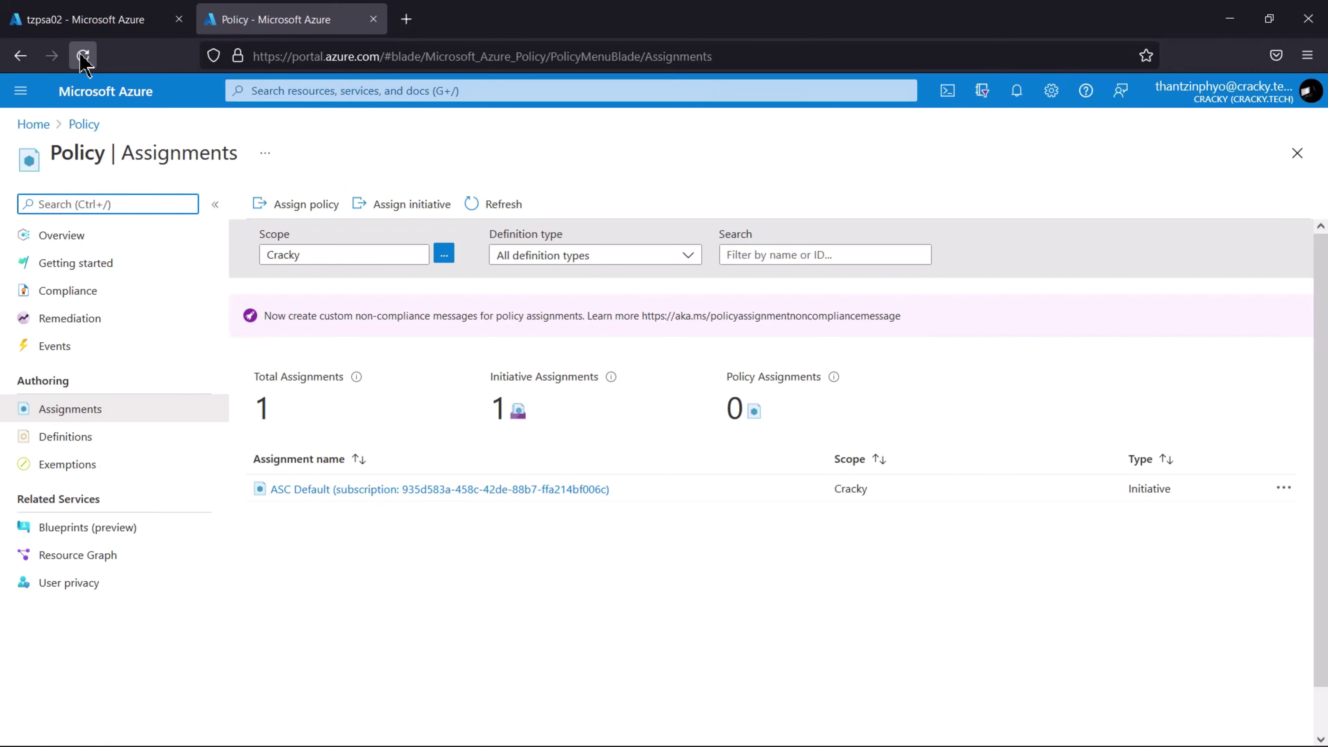
click(327, 549)
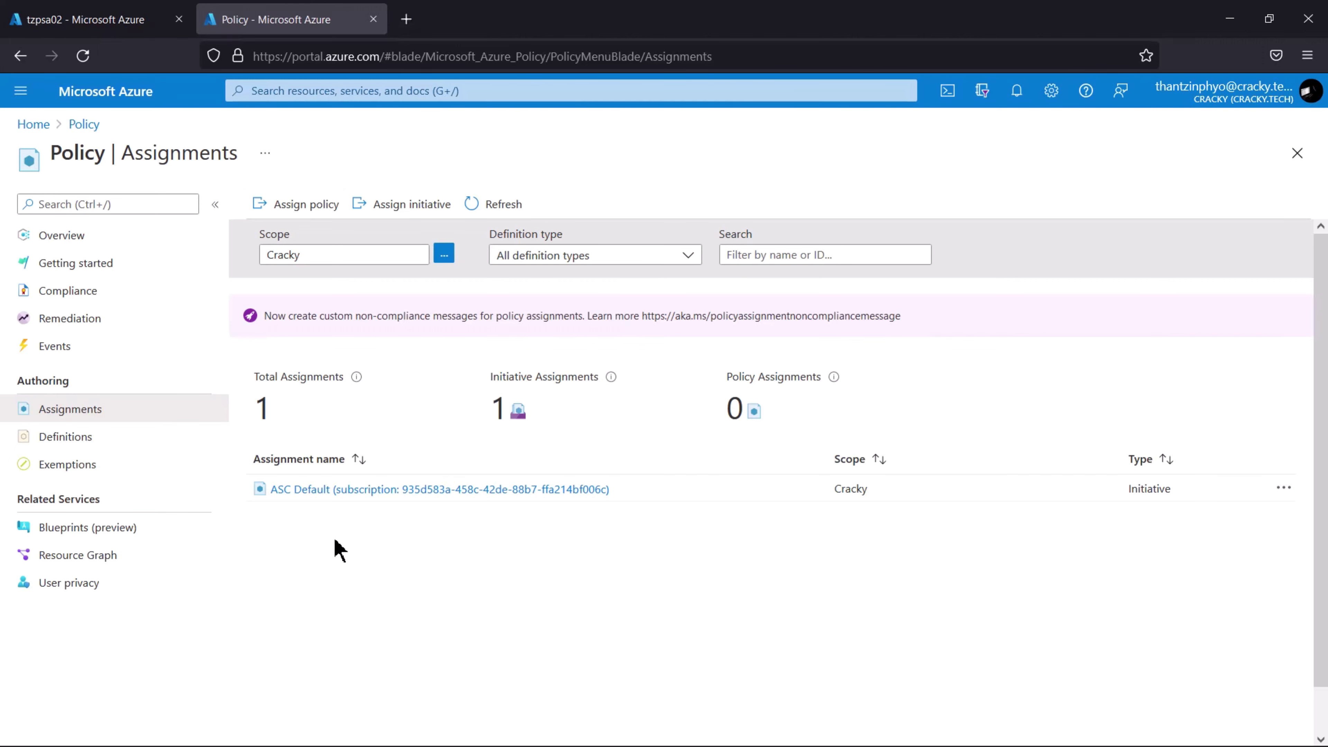
- Open the TZP-RG resource group and delete it with its storage accounts, confirming with the name TZP-RG
click(325, 91)
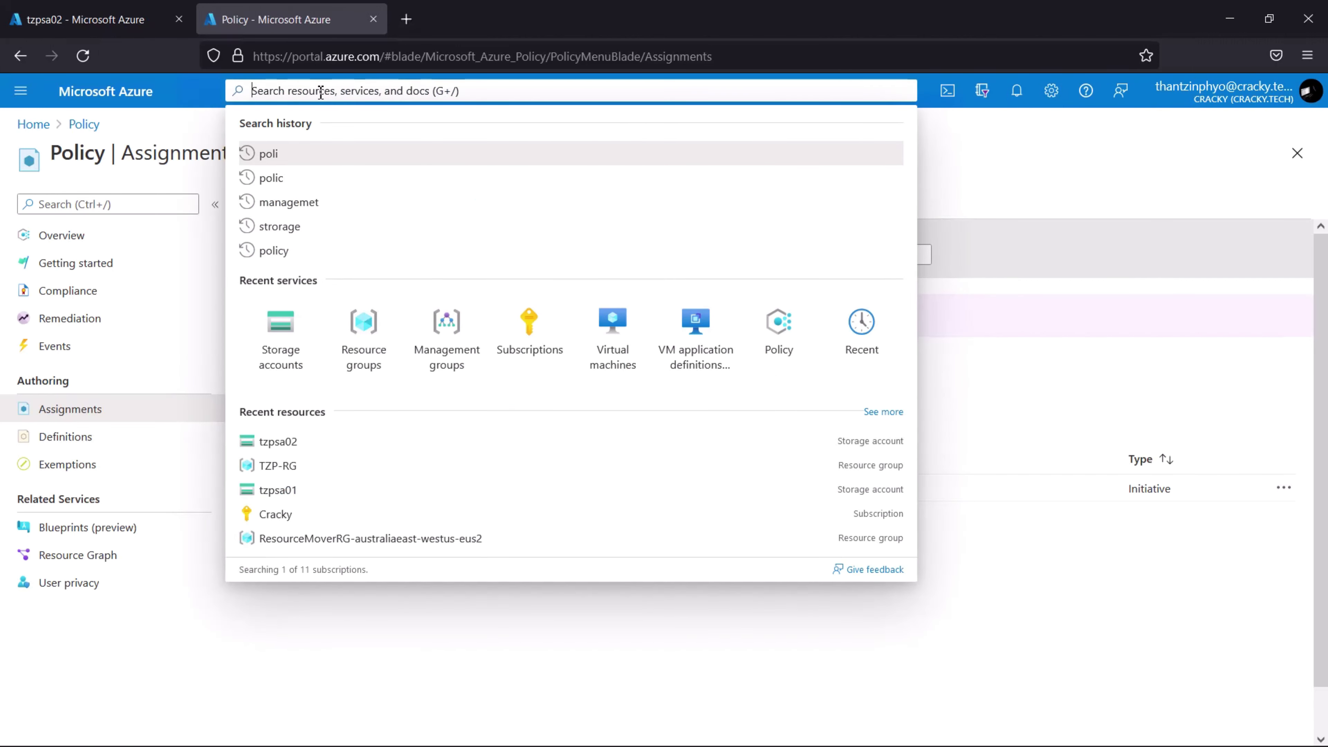
click(372, 356)
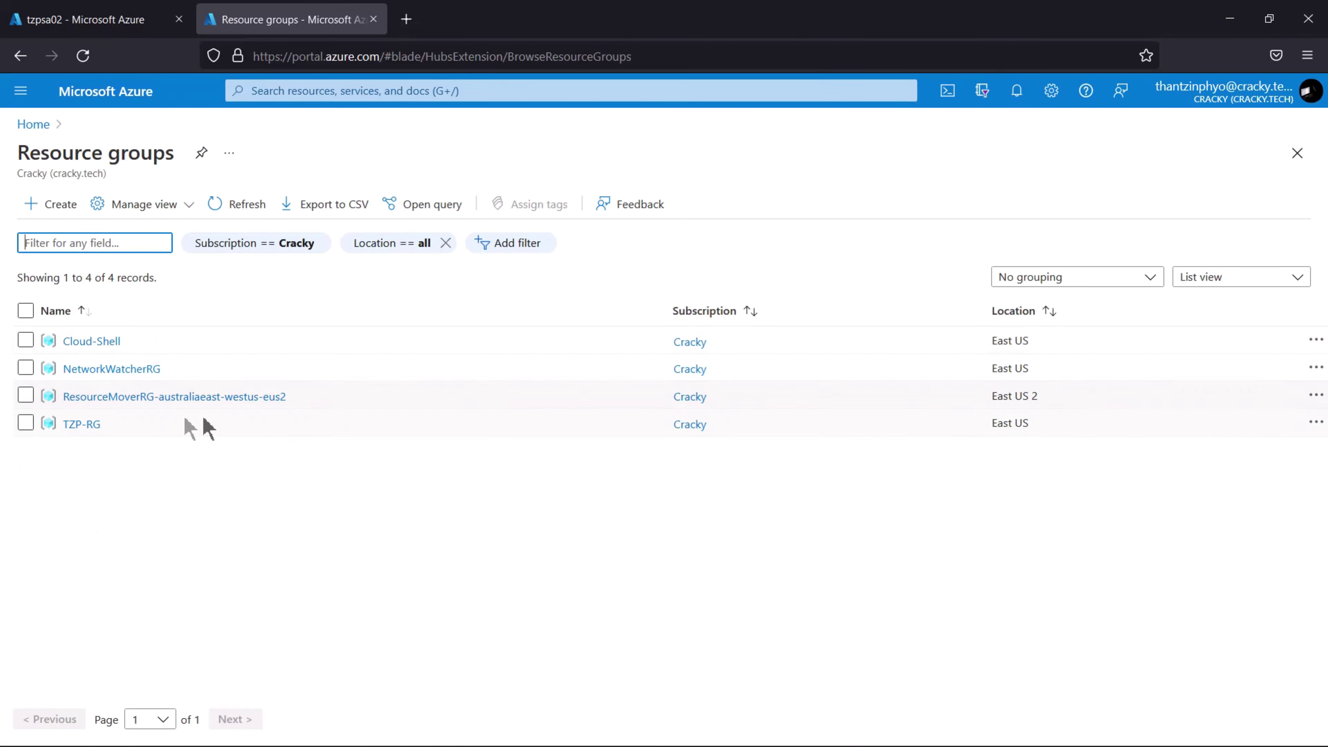
click(83, 428)
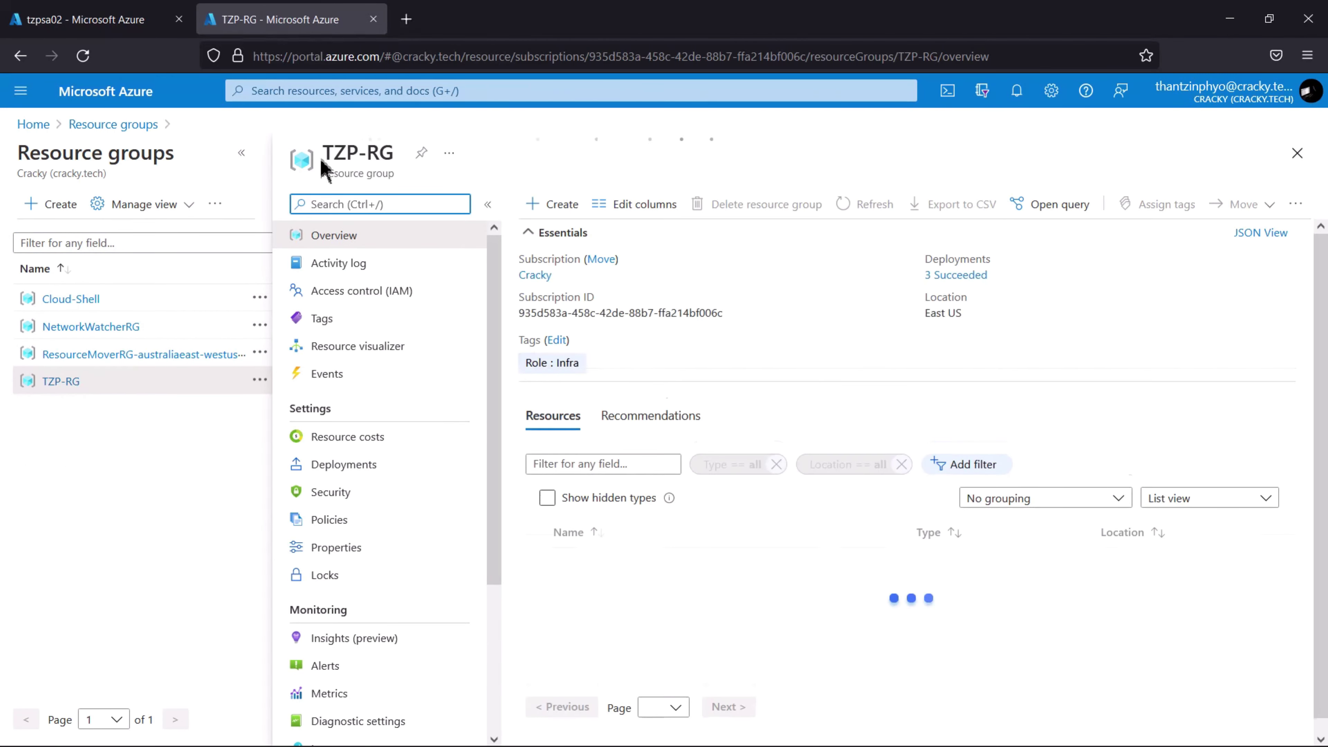
drag(326, 155, 397, 152)
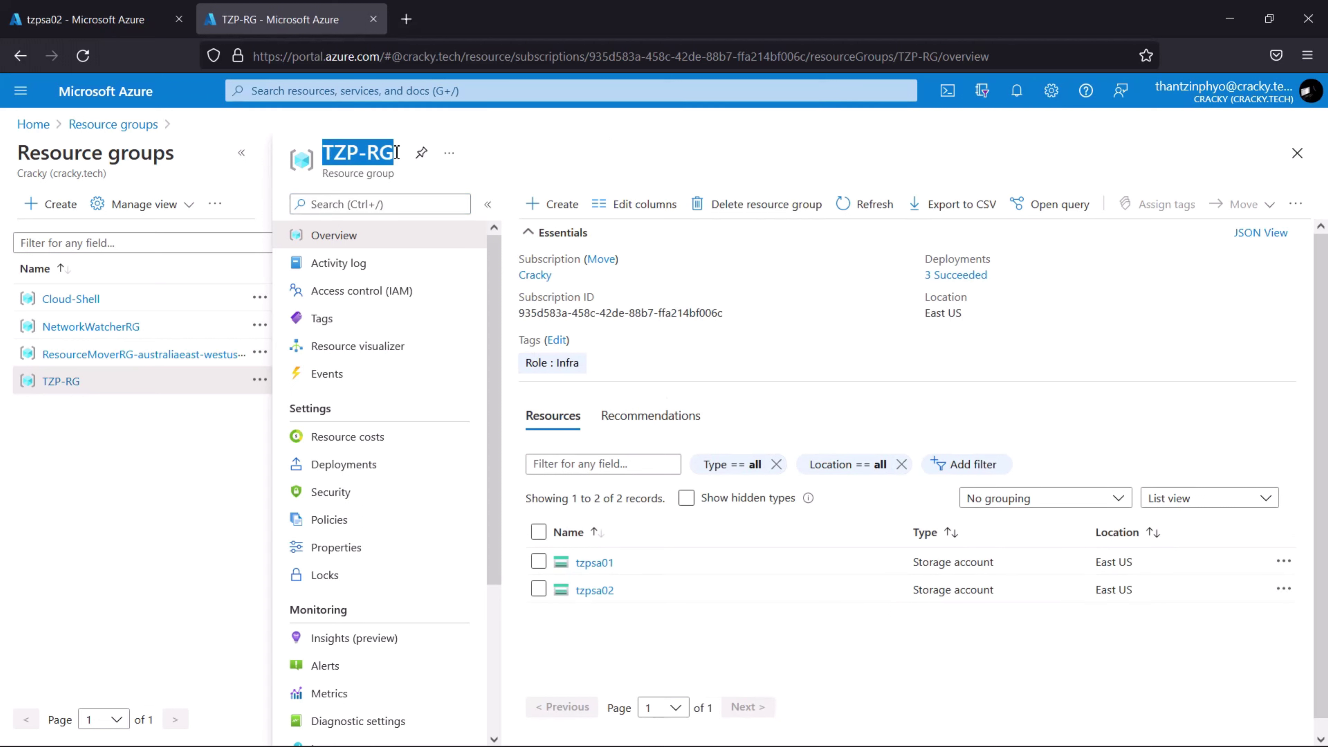
click(752, 209)
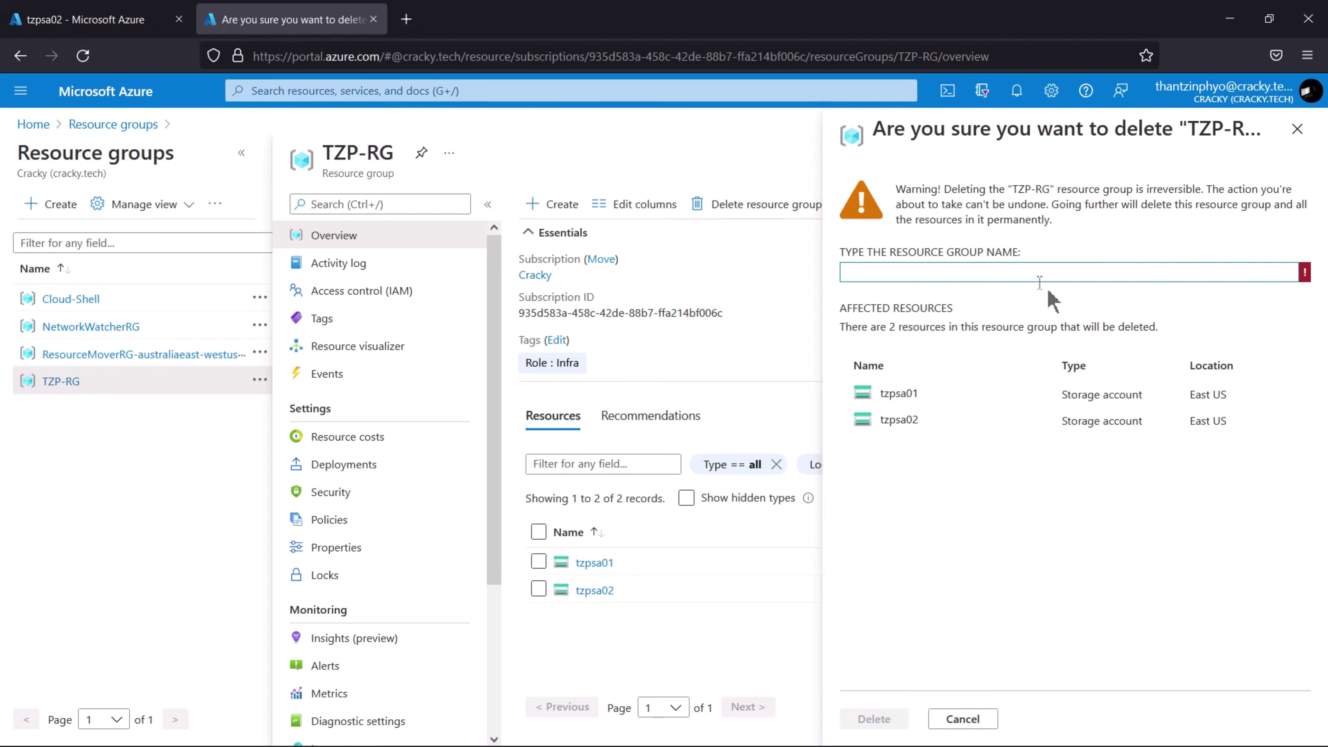
text(TZP-RG)
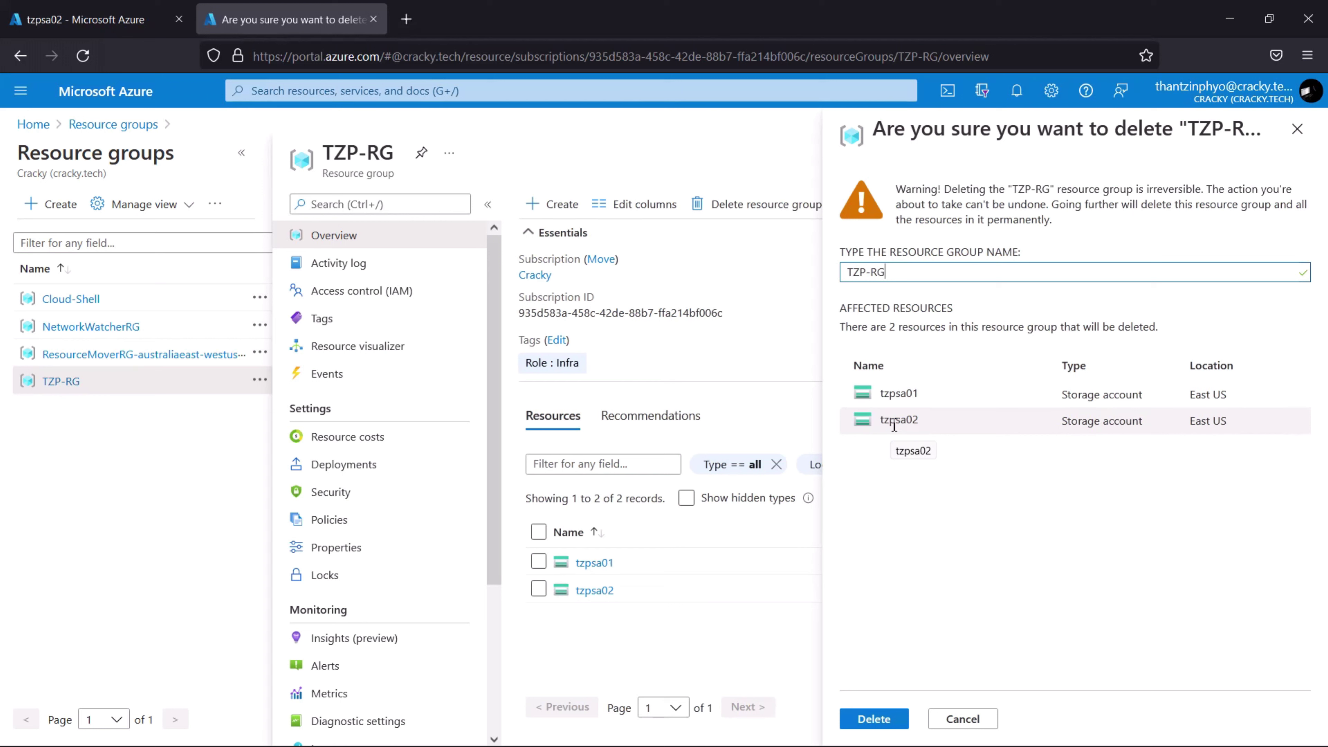
click(869, 719)
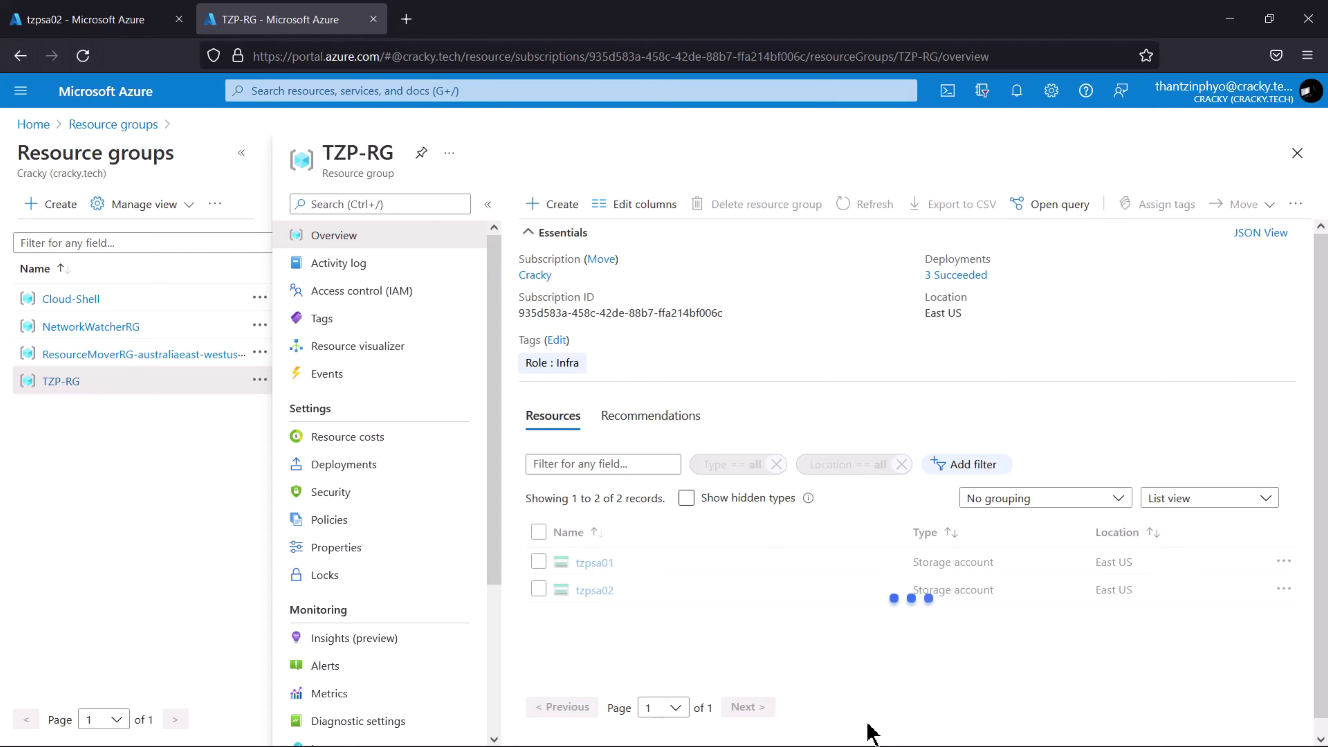
- Check the notifications for the TZP-RG deletion, reload the page, and view the resource group list from the portal home
click(1017, 92)
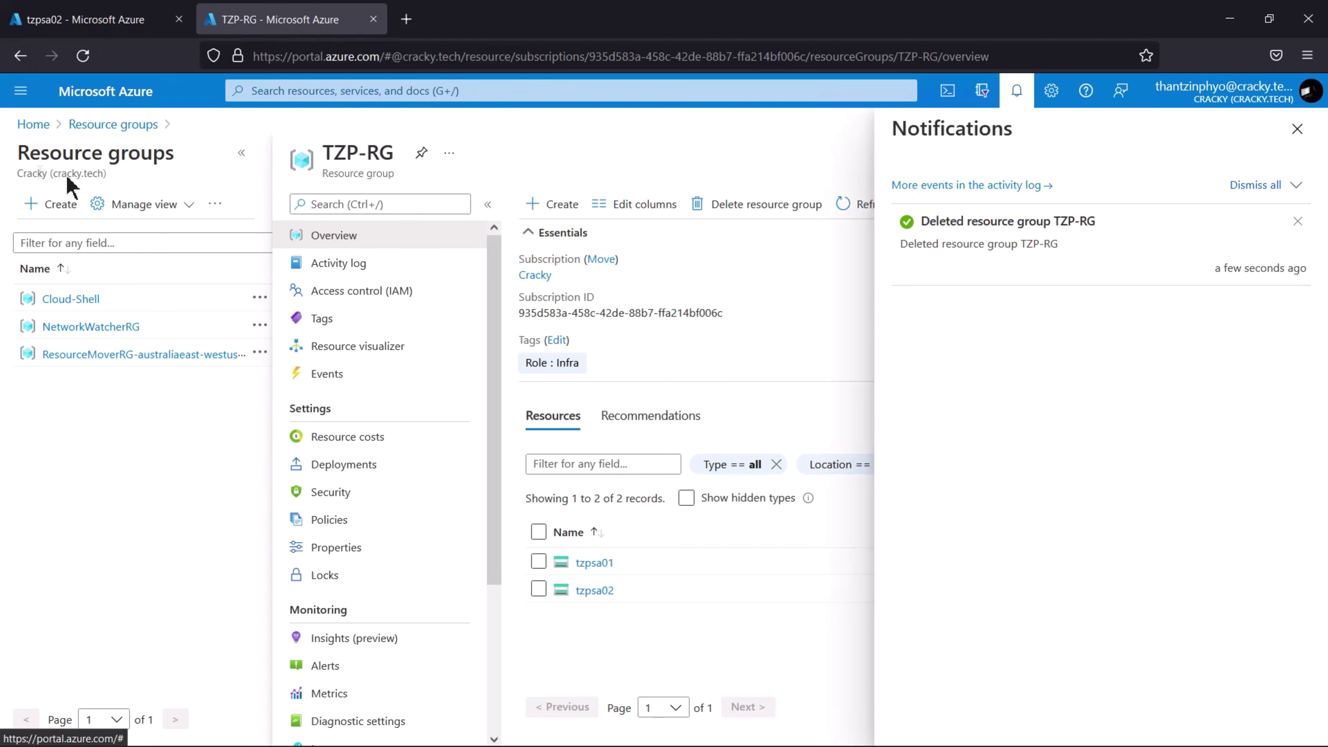
click(83, 55)
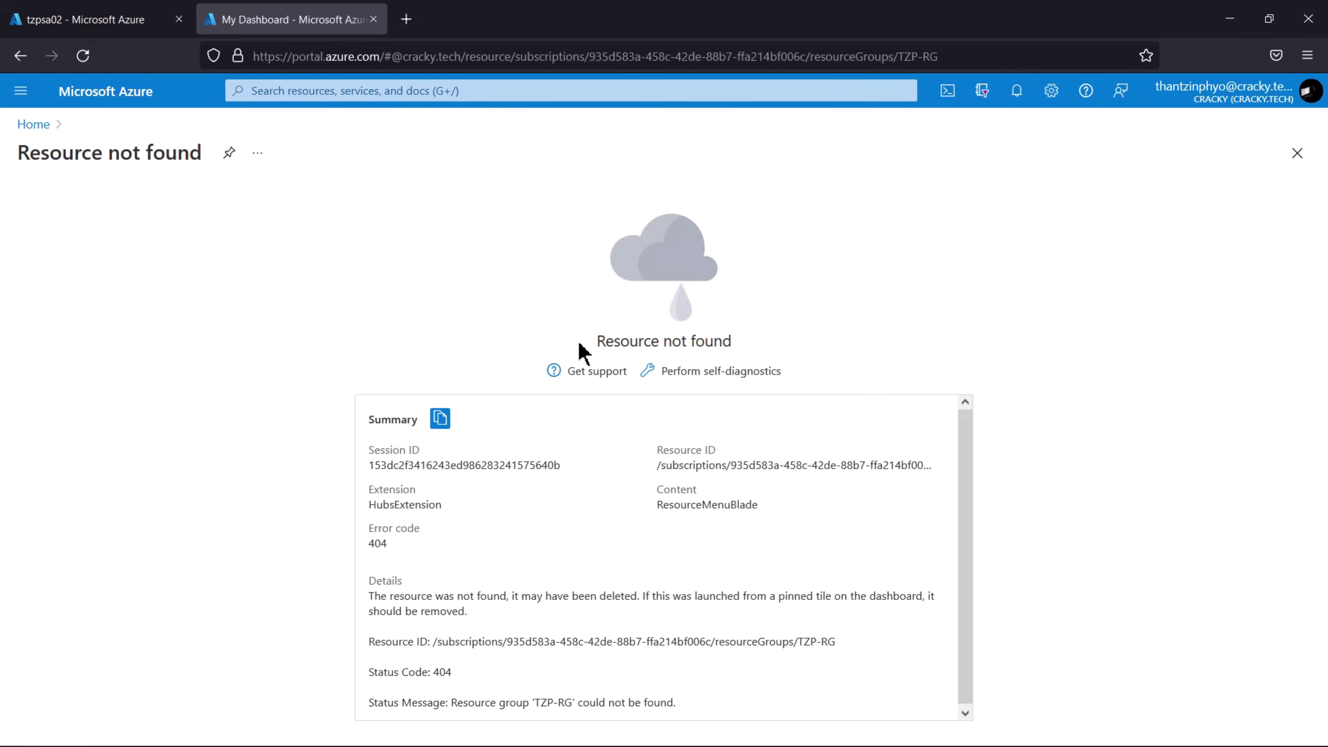
click(36, 130)
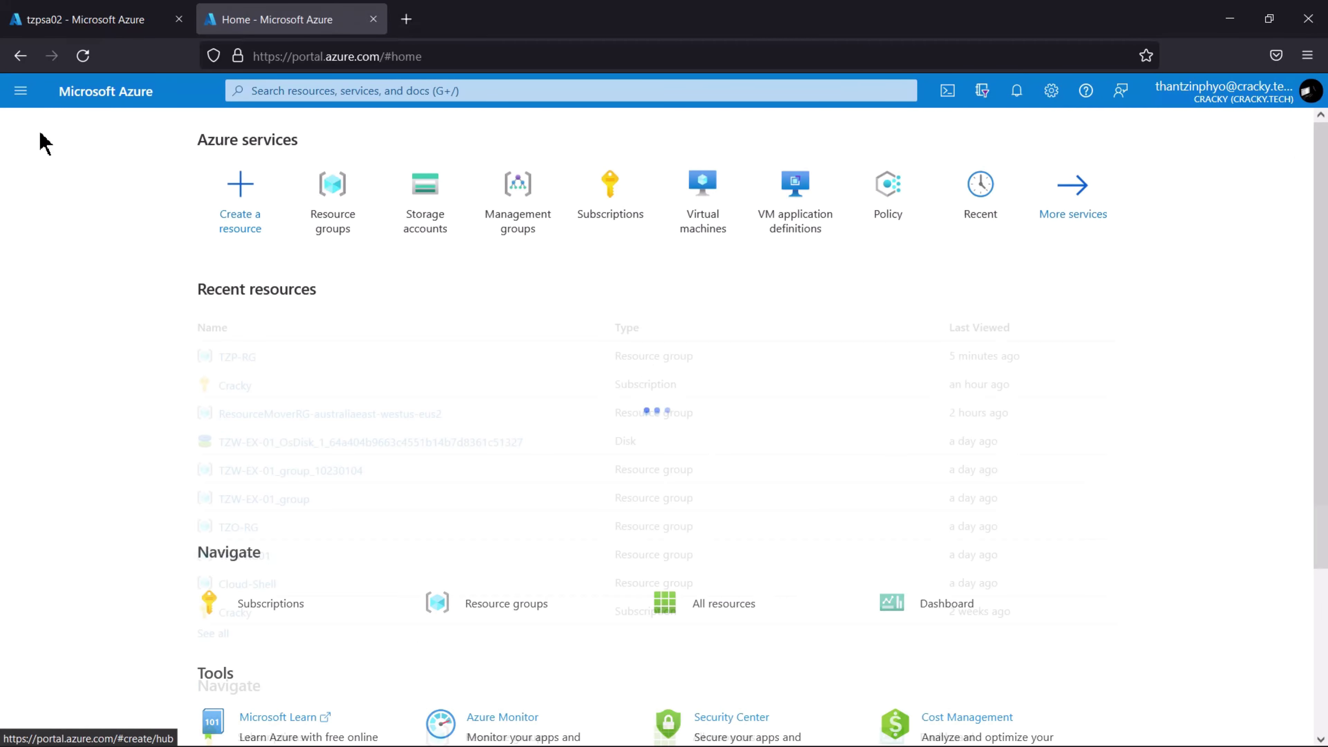
click(342, 197)
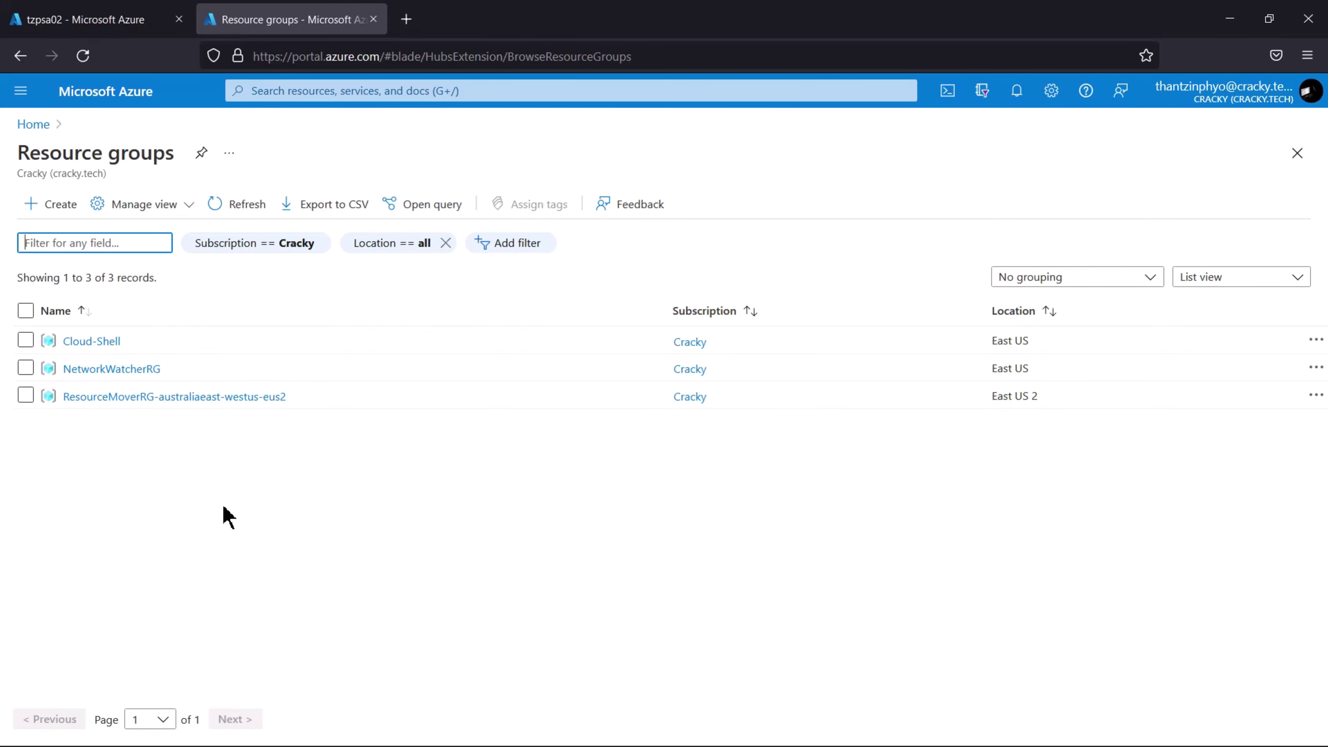
key(alt+Tab)
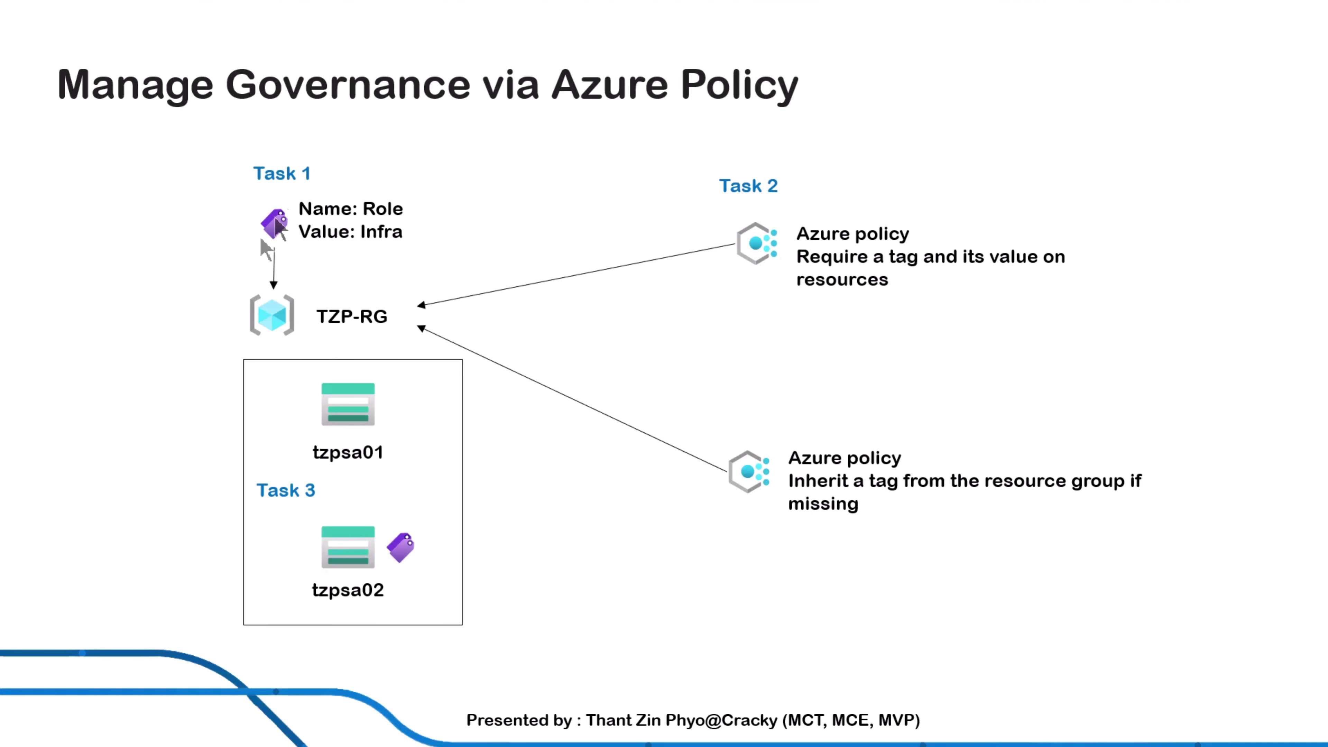